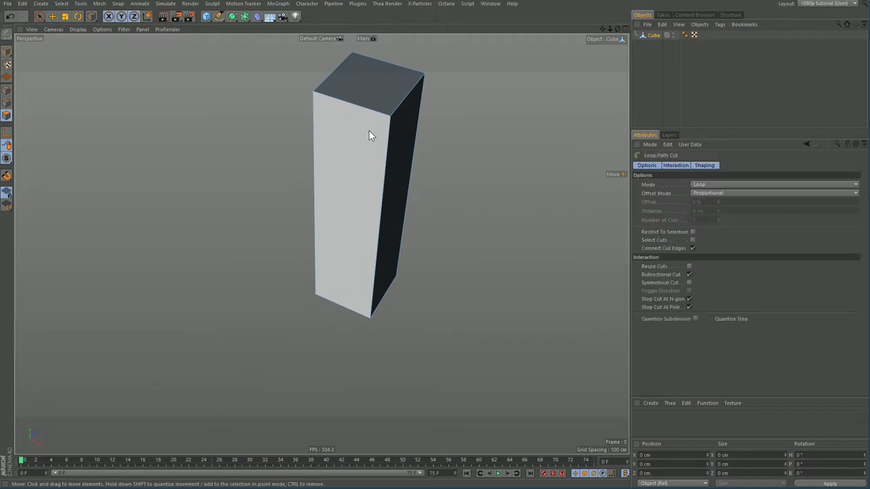
Add two vertical loop cuts to the tall cube, one on each side of its front corner edge and about 30 cm from it.
left_click(379, 111)
left_click(391, 116)
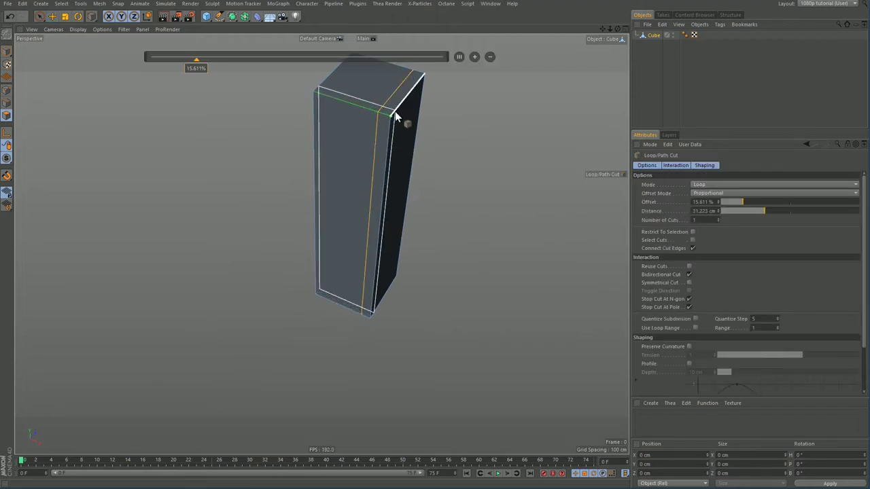
left_click(363, 105)
Keep only the two narrow vertical strips along the cube's front corner and delete all other polygons.
key("space")
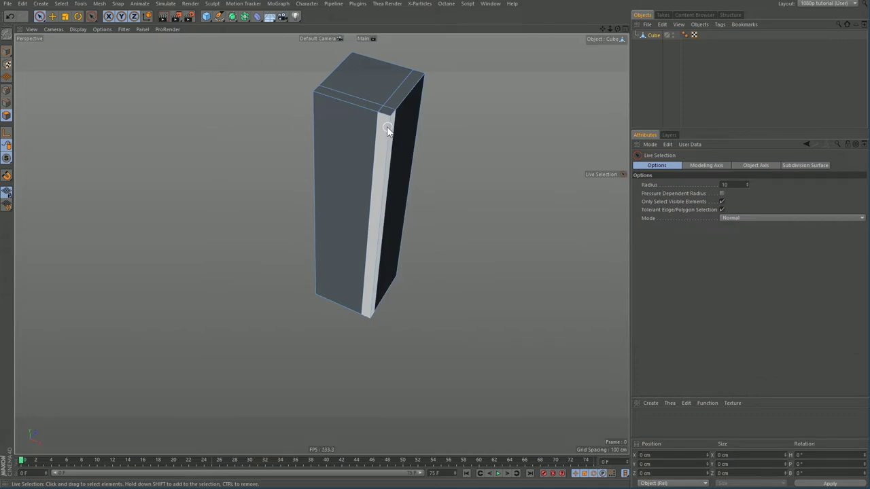
left_click(386, 127)
key("u")
key("i")
key("Delete")
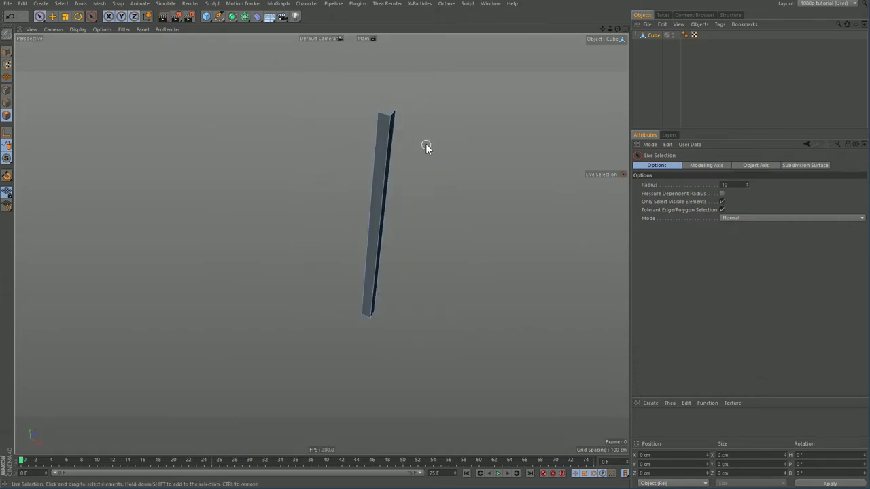
Extrude all remaining polygons of the corner strip outward by about 6 cm to form a thick L-profile.
key("d")
key("ctrl+a")
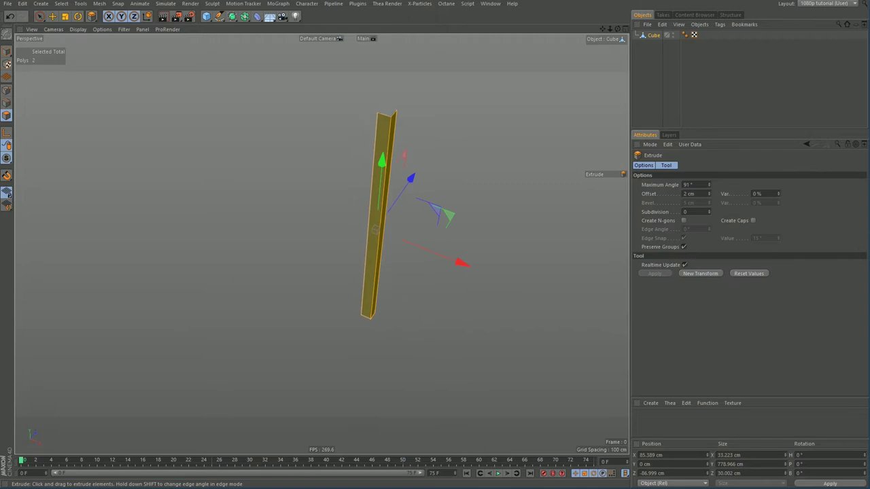
key("Return")
key("e")
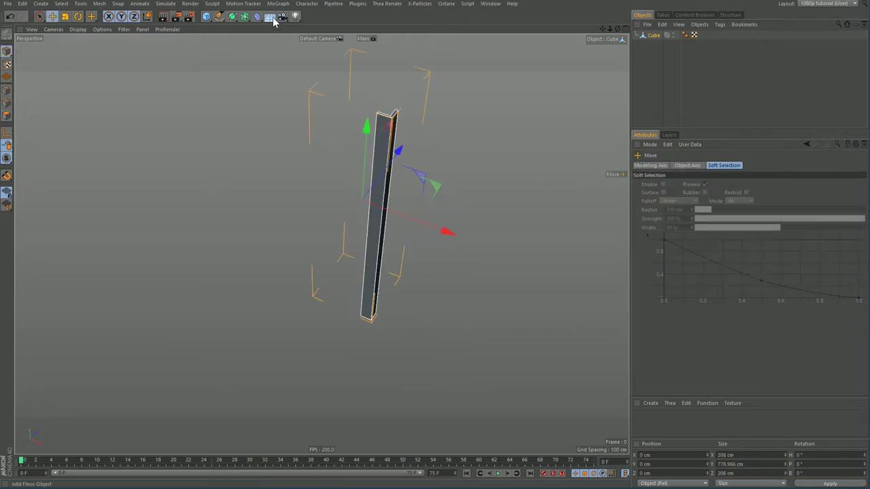
Put the L-profile inside a new Cloner and set the Cloner's mode to Radial.
left_click(244, 19)
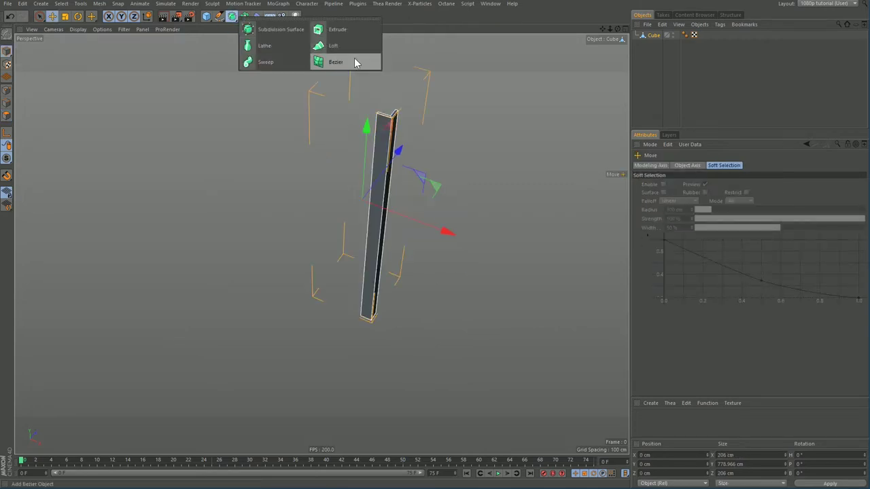
left_click(278, 3)
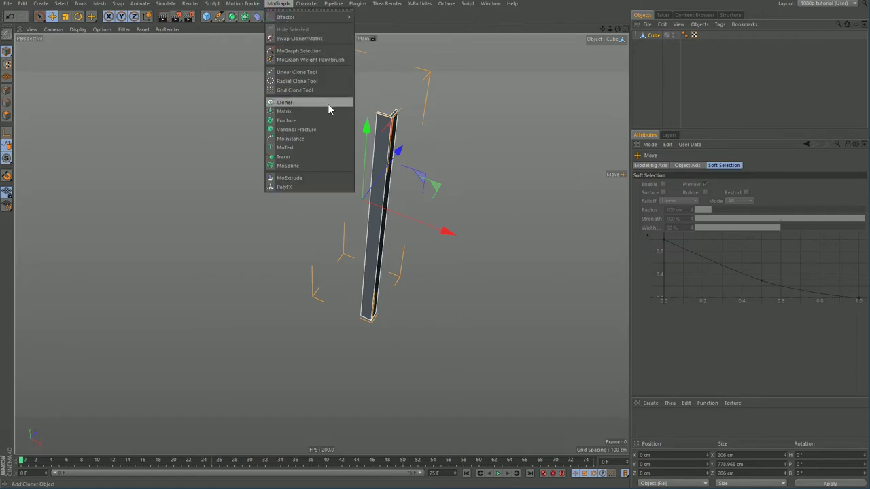
left_click(331, 103, "alt")
left_click(679, 184)
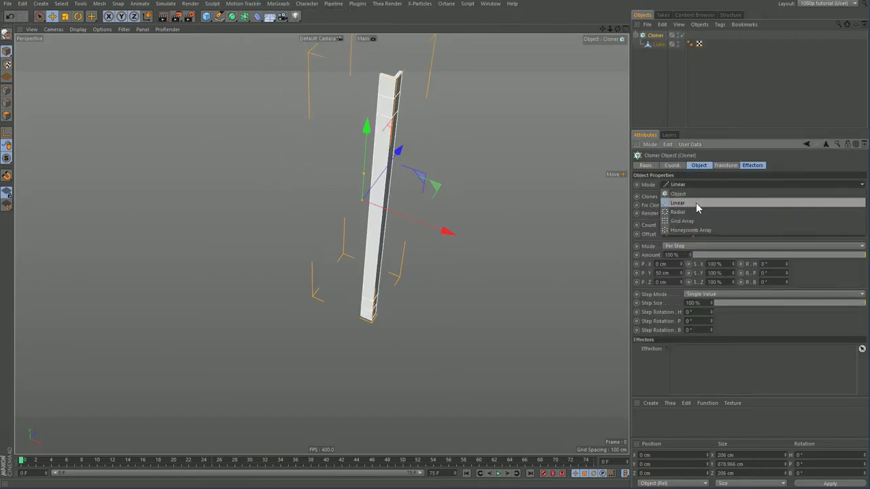
left_click(680, 209)
Set the Cloner to 4 clones on the XZ plane and reduce its radius to the minimum.
scroll(677, 225, "down", 1)
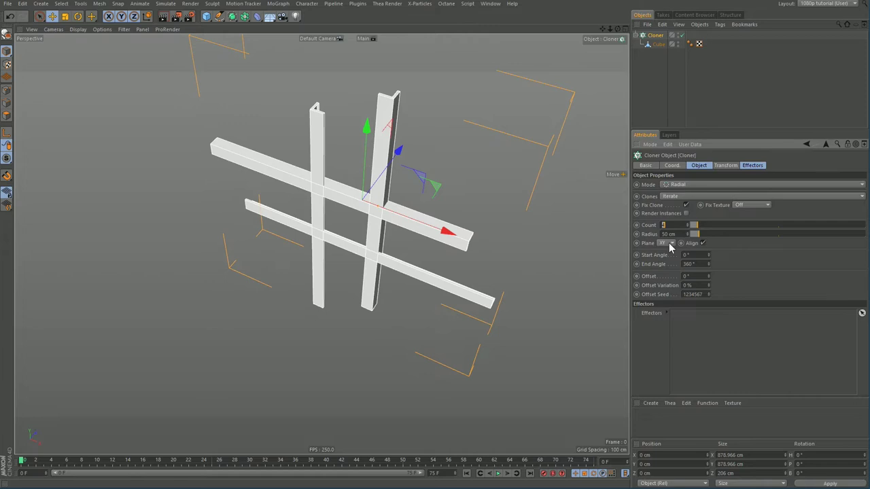
scroll(666, 244, "down", 1)
scroll(666, 244, "down", 1)
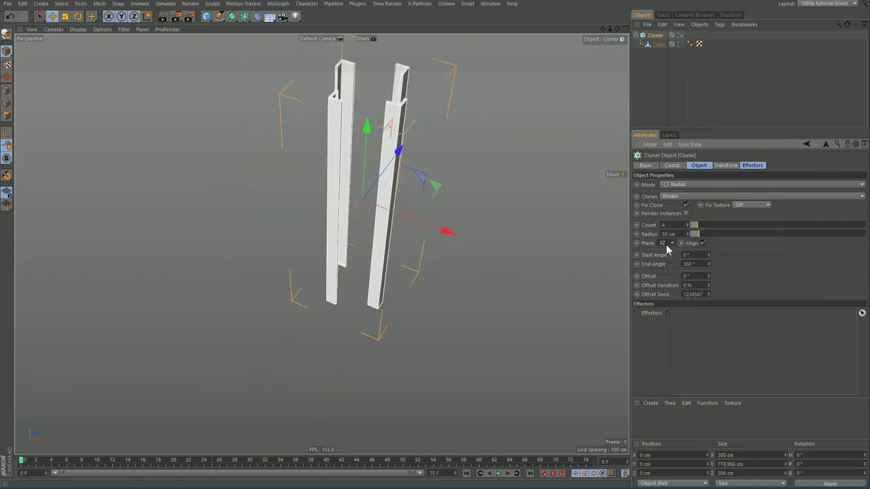
left_click_drag(689, 234, 647, 237)
left_click_drag(394, 239, 401, 267, "alt")
Move all points of the cloned L-profile outward from the centre so the four legs spread apart.
left_click(659, 44)
middle_click_drag(375, 218, 262, 184, "alt")
key("Return")
left_click_drag(389, 388, 390, 389)
left_click(380, 216)
left_click_drag(283, 264, 385, 401)
key("e")
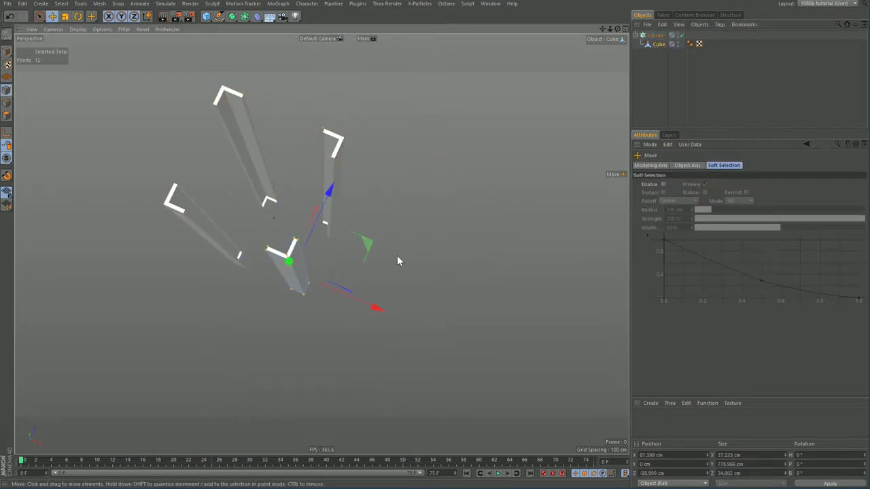
mouse_move(365, 243)
left_mouse_down()
mouse_move(375, 257)
mouse_move(368, 253)
left_mouse_up()
left_click_drag(344, 299, 354, 304)
left_click_drag(337, 196, 333, 206)
Fine-tune the profile points' position in the top view to about X 120.6 cm and Z -120 cm.
left_click_drag(293, 303, 382, 257, "alt")
middle_click(382, 256)
mouse_move(527, 160)
left_mouse_down()
mouse_move(522, 171)
mouse_move(536, 163)
mouse_move(554, 175)
mouse_move(507, 129)
mouse_move(507, 144)
mouse_move(534, 152)
mouse_move(532, 142)
mouse_move(539, 151)
left_mouse_up()
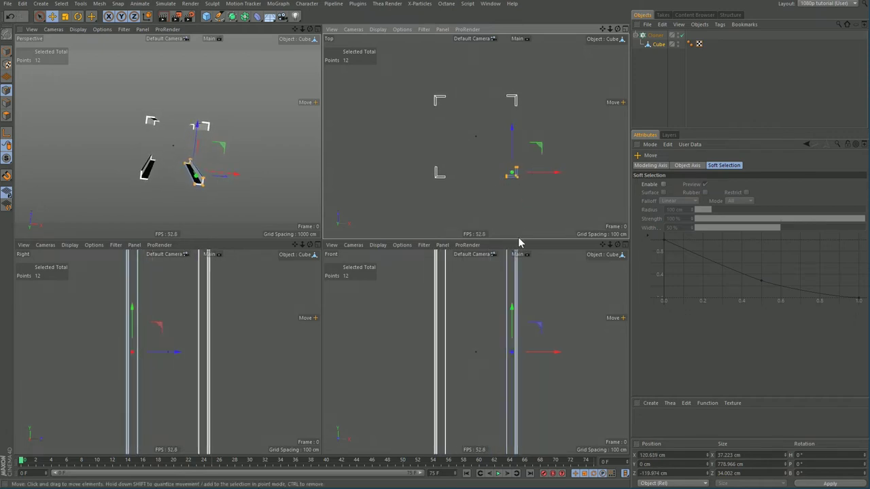
left_click(675, 76)
Add a cube between the legs, flatten it to about 7.6 cm high and raise it to about Y 370 cm.
middle_click(178, 152)
scroll(179, 154, "down", 1)
left_click_drag(332, 297, 363, 272, "alt")
scroll(364, 274, "down", 5)
mouse_move(376, 310)
left_mouse_down("alt")
mouse_move(349, 310)
mouse_move(363, 320)
mouse_move(363, 292)
mouse_move(380, 295)
left_mouse_up("alt")
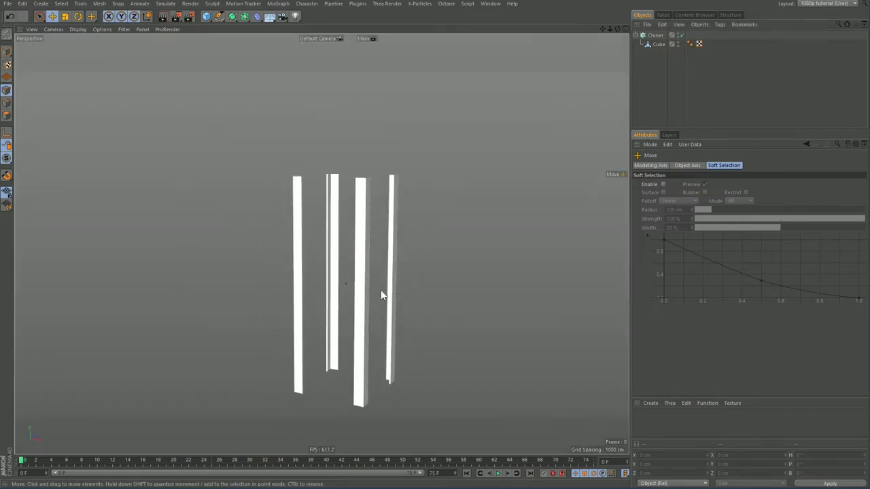
left_click(207, 17)
key("e")
left_click_drag(342, 215, 351, 140)
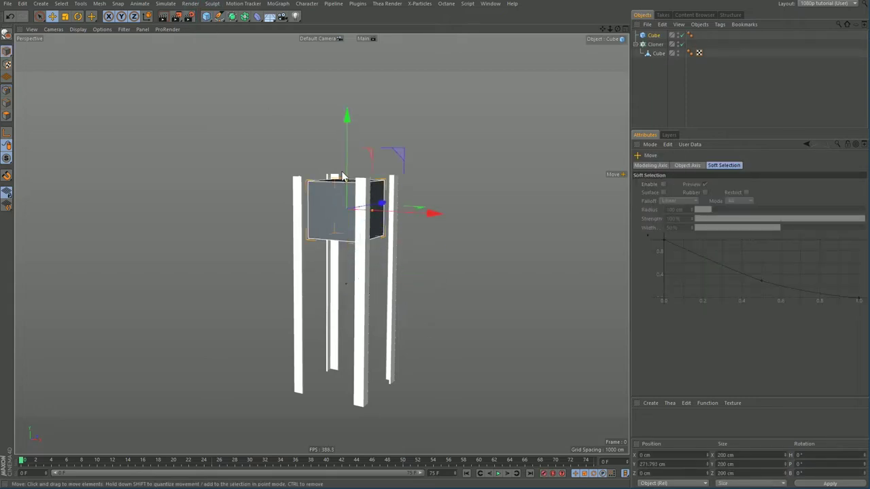
left_click_drag(343, 178, 345, 215)
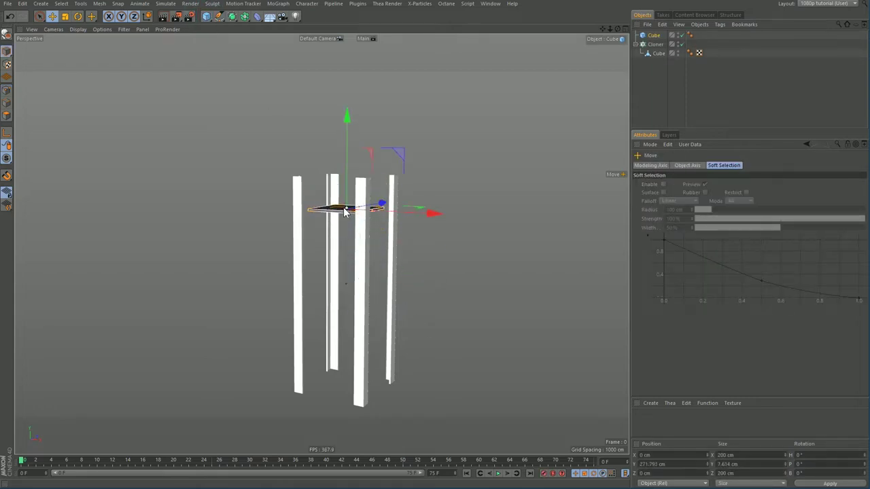
left_click_drag(344, 160, 345, 128)
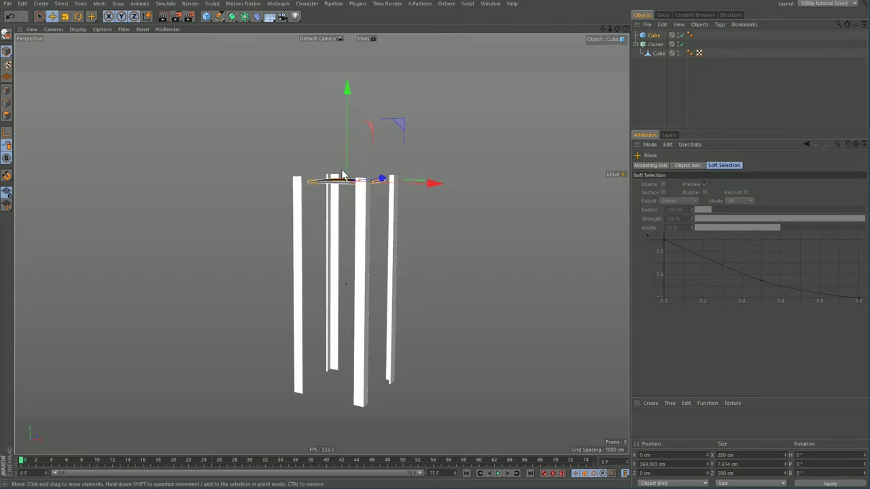
Widen the flat cube in the top view to about 264 by 264.6 cm so it reaches the four legs.
key("F5")
scroll(501, 129, "up", 3)
left_click_drag(521, 141, 538, 145)
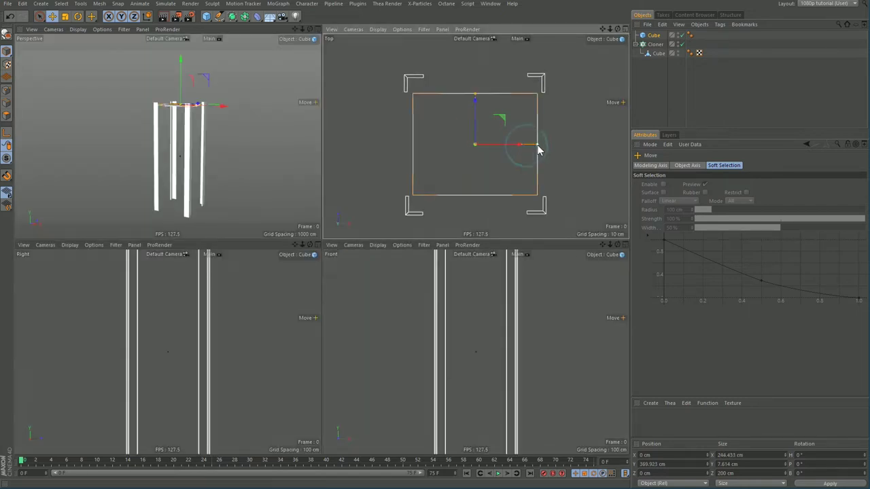
left_click_drag(475, 94, 475, 77)
left_click_drag(541, 144, 543, 145)
Increase the top slab's height to about 35 cm and its depth to about 269.5 cm.
middle_click_drag(486, 287, 493, 390, "alt")
right_click_drag(493, 390, 519, 322, "alt")
mouse_move(491, 331)
left_mouse_down()
mouse_move(490, 308)
mouse_move(492, 325)
left_mouse_up()
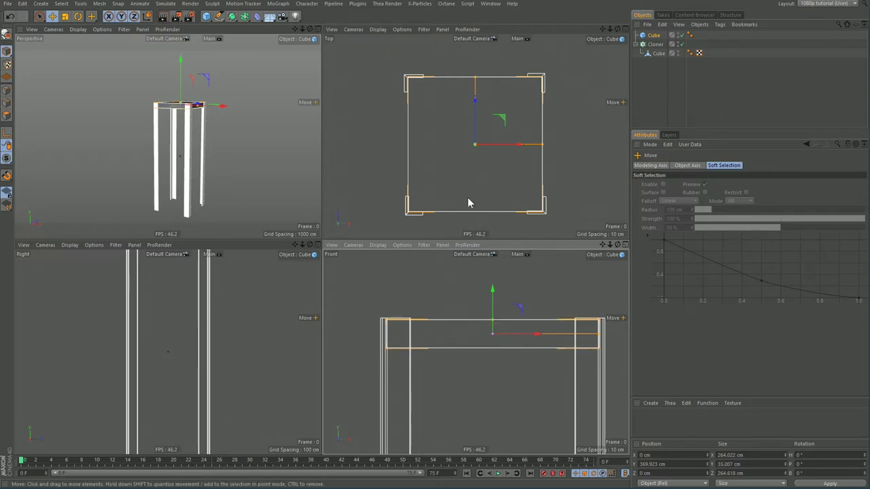
scroll(485, 77, "up", 3)
left_click_drag(466, 76, 464, 77)
scroll(467, 89, "down", 4)
Move all points of the leg profile in the top view to about X 118.8 cm and Z -122.2 cm, against the slab's corner.
left_click(658, 53)
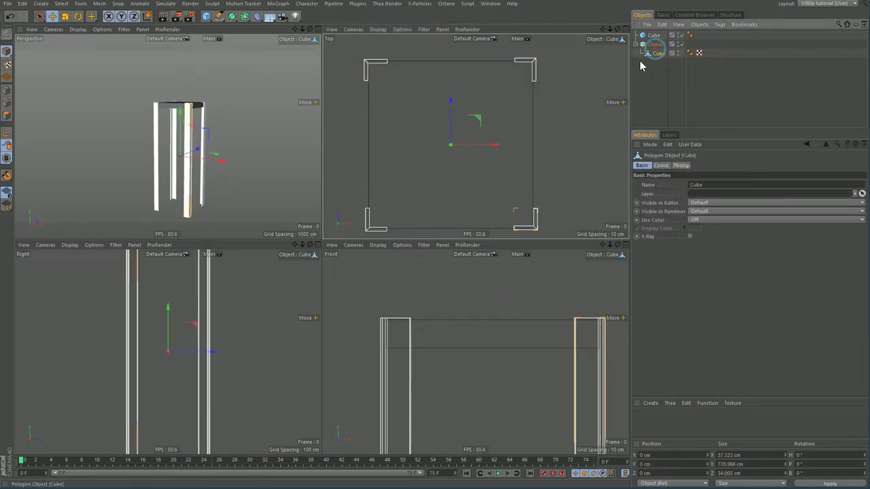
middle_click_drag(510, 220, 462, 136, "alt")
right_click_drag(462, 136, 501, 137, "alt")
right_click_drag(409, 70, 619, 163)
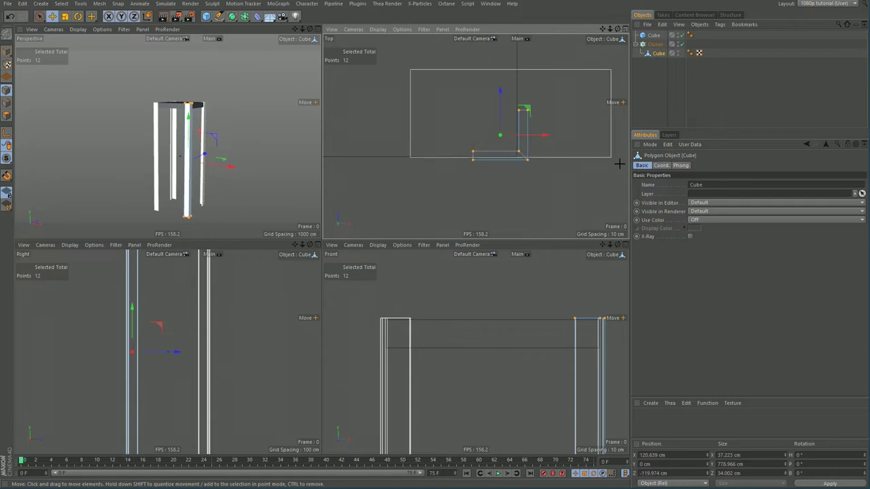
left_click_drag(540, 164, 537, 167)
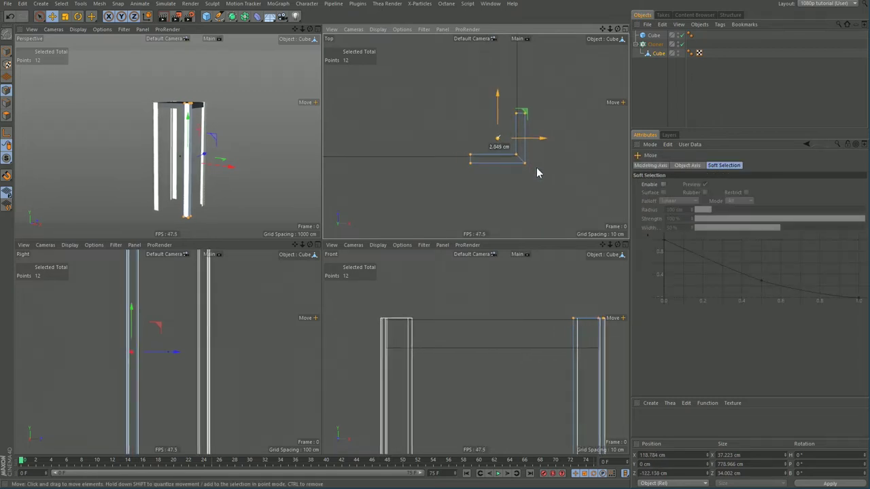
Lengthen the leg profile's flange along Z by moving its end points, making the profile about 41.4 cm deep.
right_click_drag(503, 93, 570, 133)
left_click_drag(522, 80, 521, 70)
key("Return")
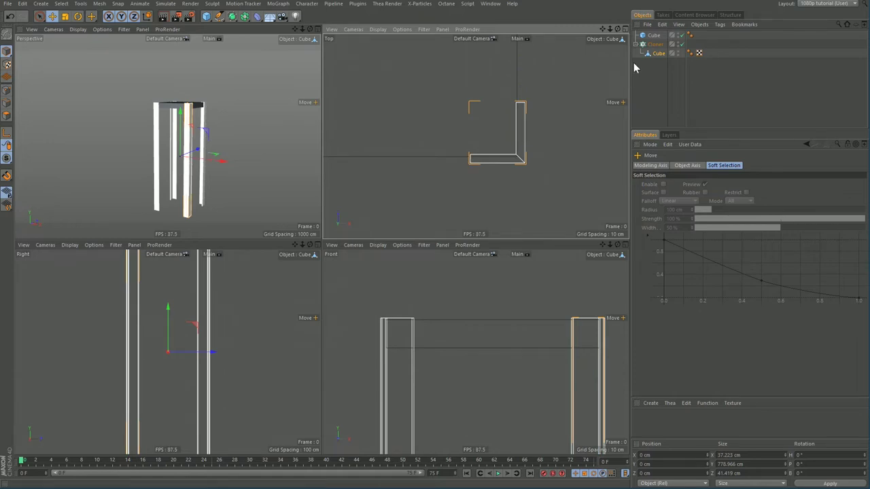
Create an instance of the top slab and move it down to the base of the legs, at about Y -369.4 cm.
left_click(654, 34)
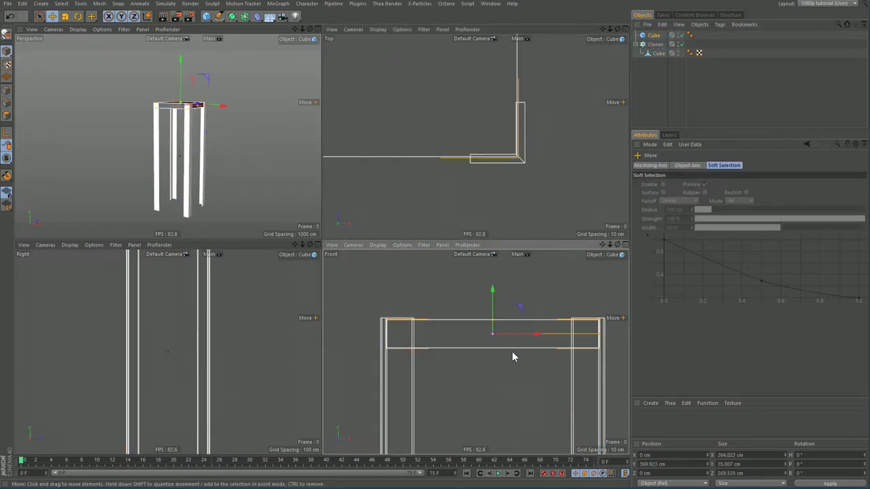
key("alt+i")
right_click_drag(523, 365, 495, 364, "alt")
middle_click_drag(507, 367, 486, 287, "alt")
right_click_drag(488, 293, 458, 313, "alt")
key("e")
left_click_drag(481, 257, 492, 376)
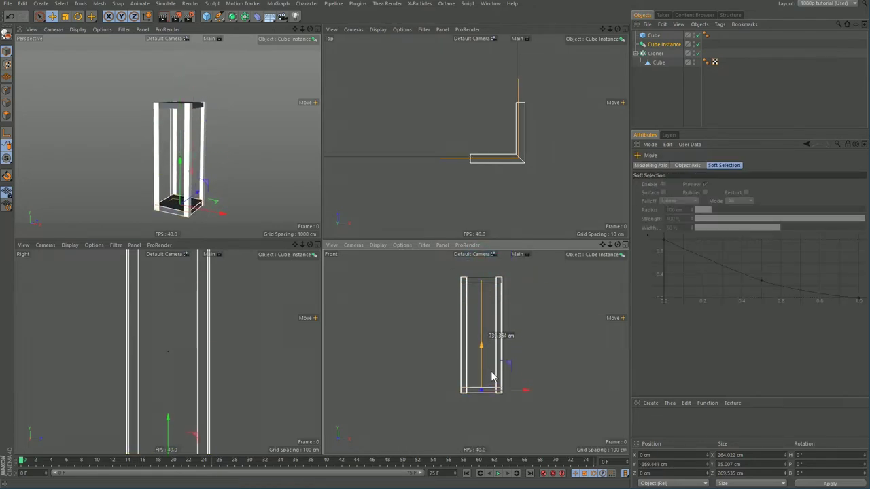
Reduce the original top slab's height to about 30.4 cm and raise it to about Y 375.6 cm.
key("t")
scroll(487, 398, "up", 5)
left_click(494, 278)
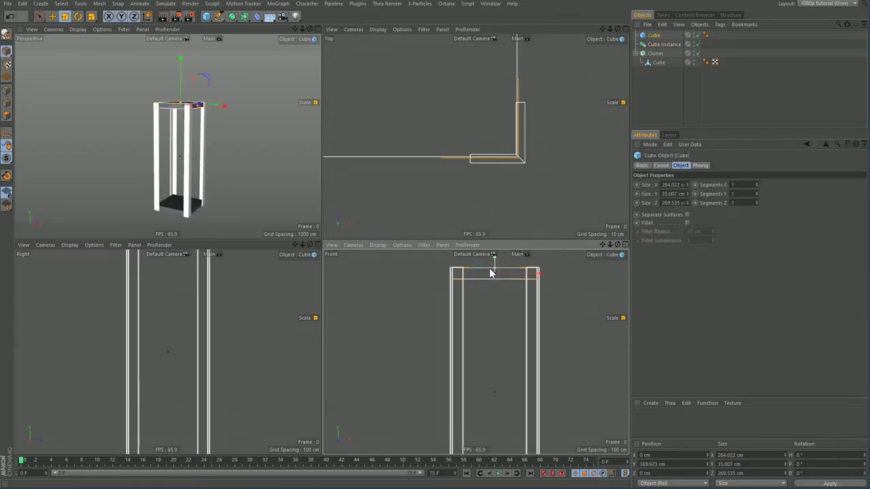
left_click_drag(494, 271, 494, 273)
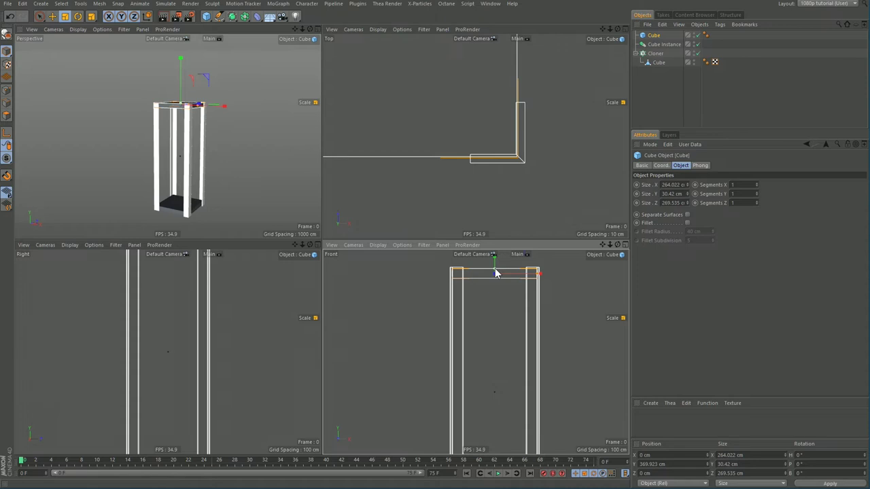
key("e")
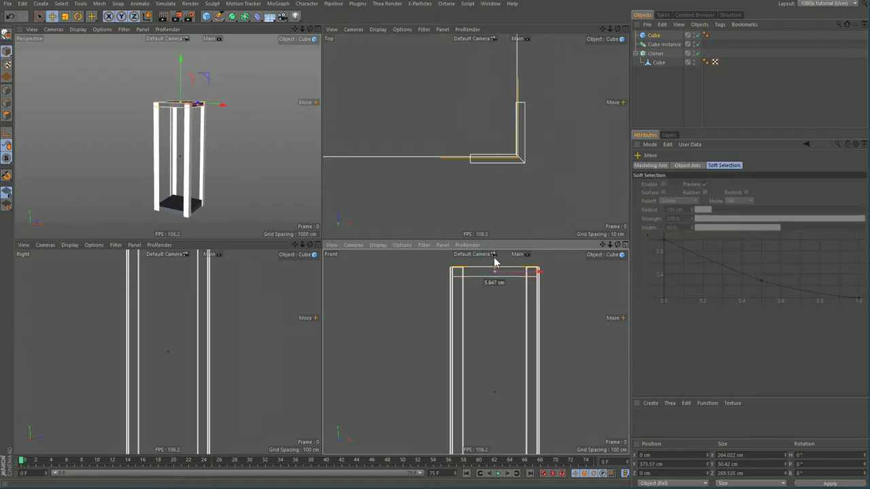
Shorten both flanges of the leg profile by moving their end points toward the outer corner, the X-direction end to about X 106.4 cm.
left_click(658, 62)
left_click_drag(451, 139, 511, 160)
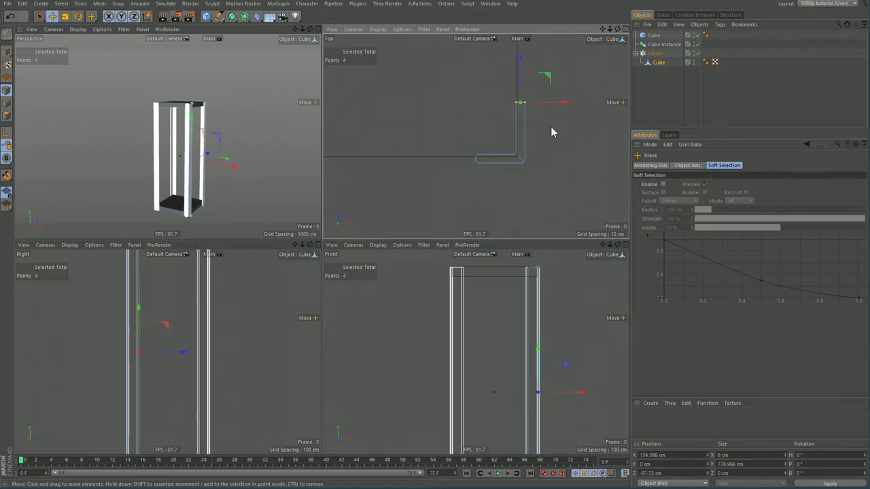
left_click_drag(521, 72, 522, 81)
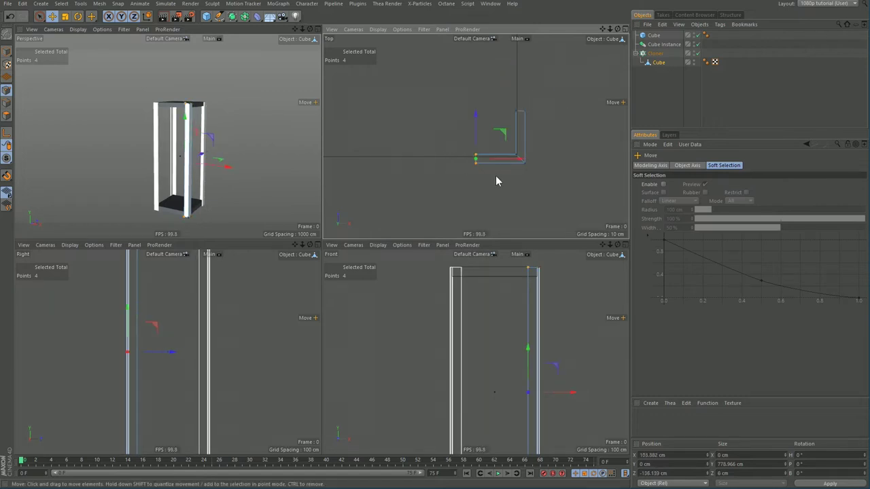
left_click_drag(511, 163, 514, 163)
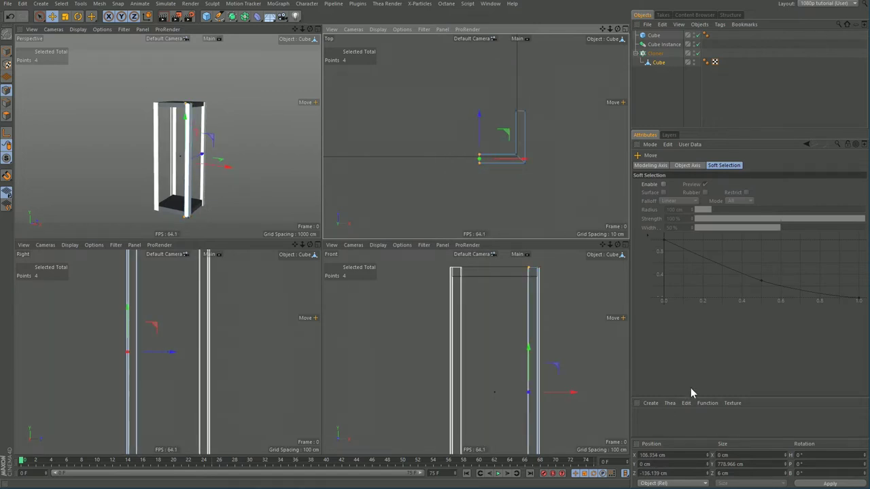
Create a new material and apply it to the Cloner, the top slab and the slab instance.
double_click(670, 421)
left_click_drag(643, 420, 682, 138)
left_click_drag(649, 52, 708, 46)
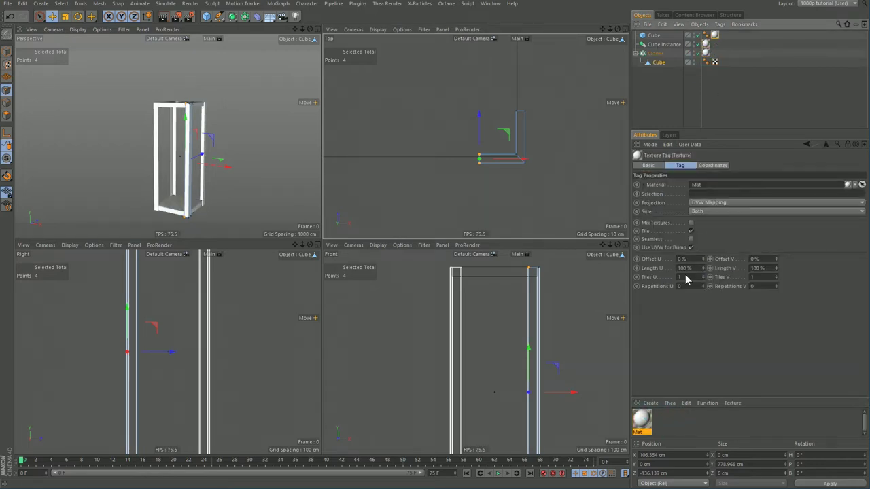
Darken the material's color to a V of 29% and set its GGX reflectance roughness to 52%.
left_click(646, 420)
left_click_drag(832, 282, 759, 294)
middle_click(261, 206)
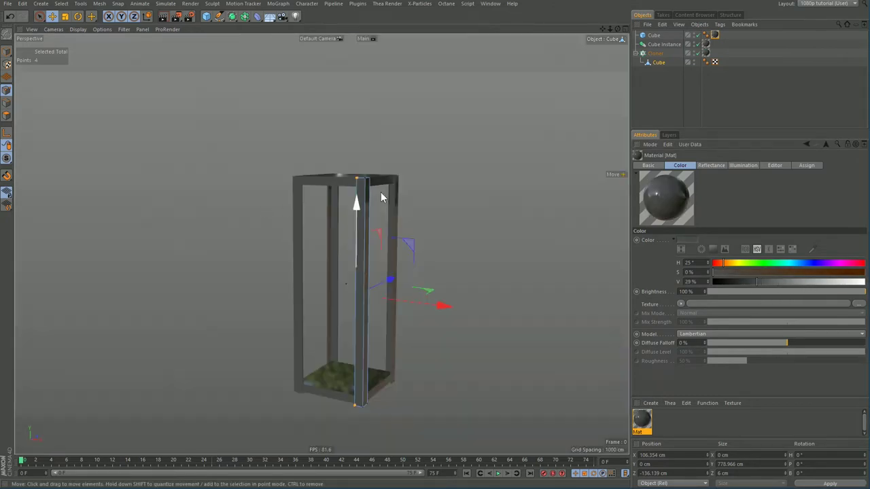
left_click(721, 165)
left_click_drag(741, 384, 792, 384)
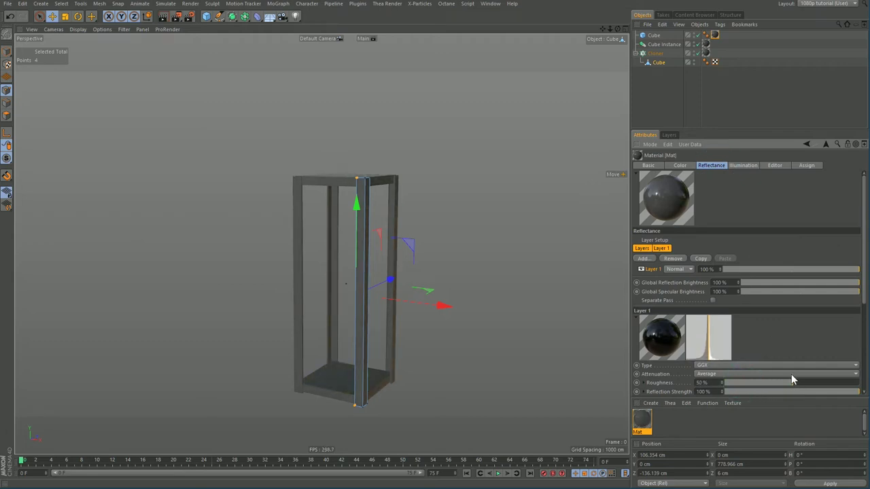
Darken the material's color to near black with a V of 4%.
left_click(688, 166)
left_click_drag(738, 283, 719, 282)
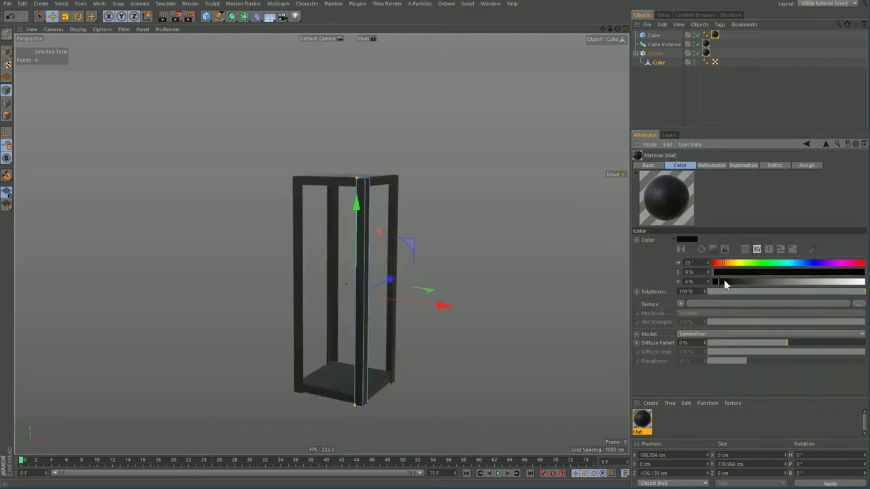
left_click(529, 163)
left_click_drag(361, 179, 380, 189, "alt")
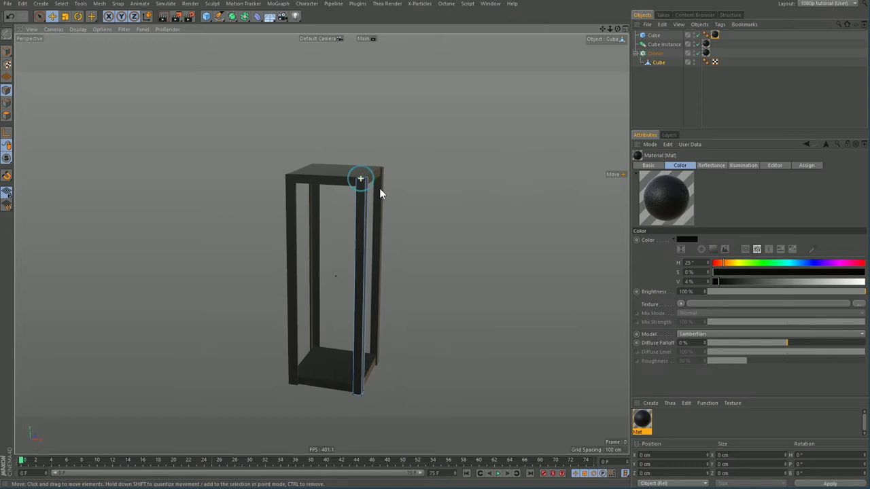
Duplicate the top slab upward so the copy sits directly on top of the frame.
left_click(346, 171)
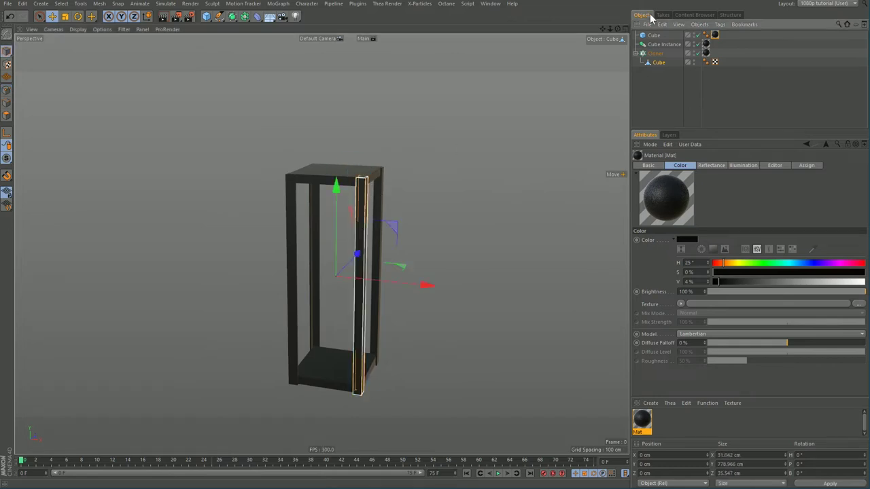
left_click(653, 35)
mouse_move(337, 115)
left_mouse_down()
mouse_move(338, 97)
mouse_move(338, 104)
left_mouse_up()
right_click_drag(311, 179, 385, 158, "alt")
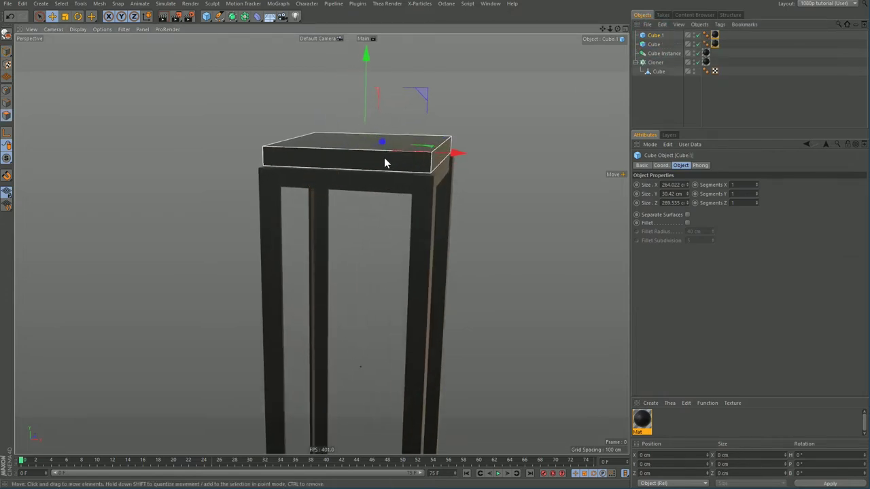
Make the copied slab editable, then shrink its top face to about 105.3 by 107.5 cm and raise it into a tapered roof.
key("c")
left_click(348, 135)
key("t")
left_click_drag(548, 89, 314, 126)
key("e")
left_click_drag(366, 92, 366, 45)
left_click_drag(369, 144, 378, 126, "alt")
middle_click_drag(379, 122, 379, 163, "alt")
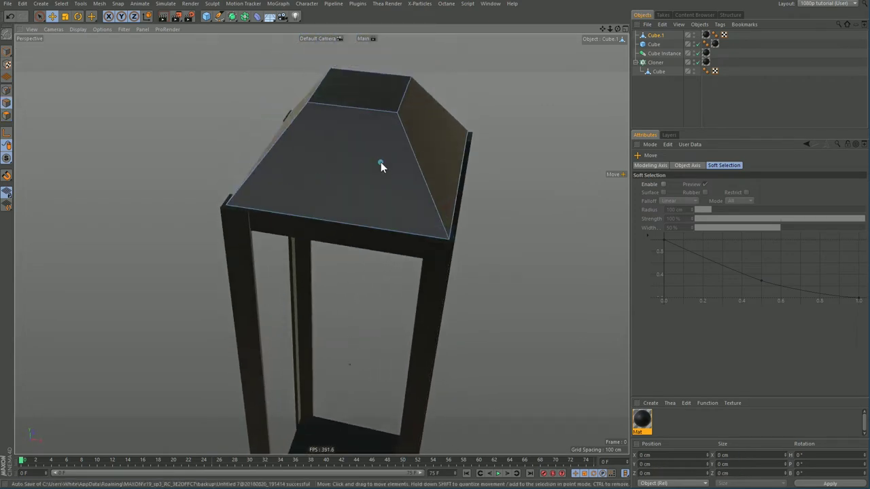
Select the roof's four sloping corner edges and store them as an edge selection.
left_click_drag(379, 164, 388, 143, "alt")
key("space")
left_click(428, 125)
left_click(410, 144, "shift")
left_click(284, 140, "shift")
left_click_drag(285, 145, 164, 120, "alt")
left_click_drag(244, 176, 183, 136, "alt")
key("shift+s")
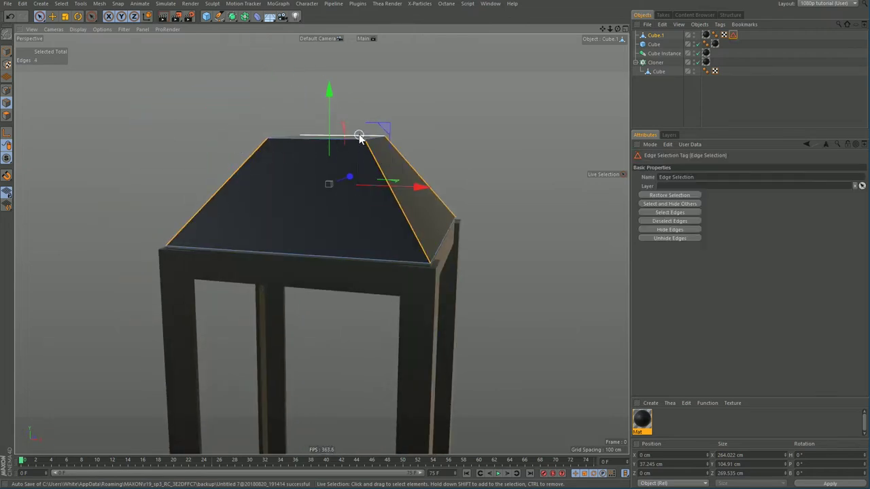
Add a Bevel deformer as a child of the roof and limit it to the stored edge selection.
left_click(258, 16)
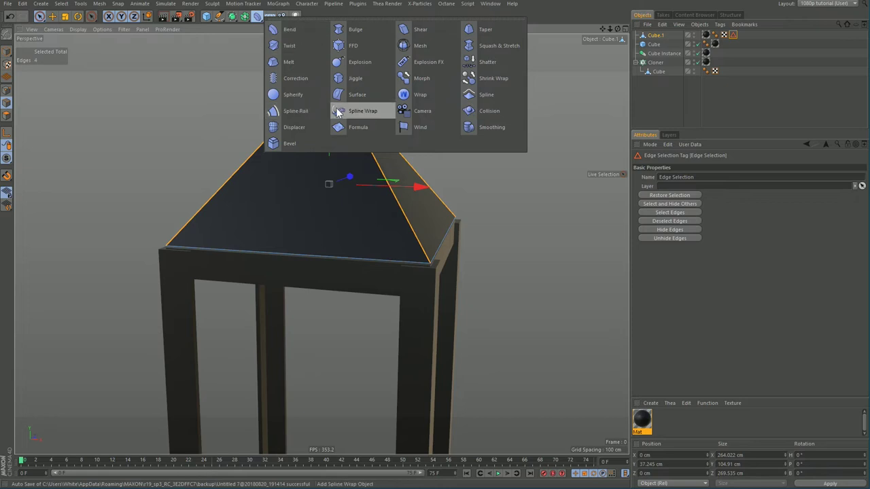
left_click(290, 143, "alt")
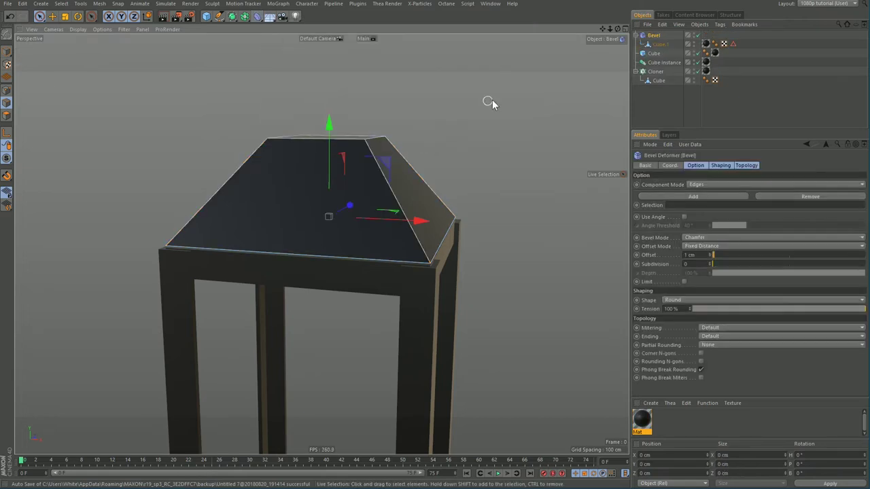
left_click(658, 45)
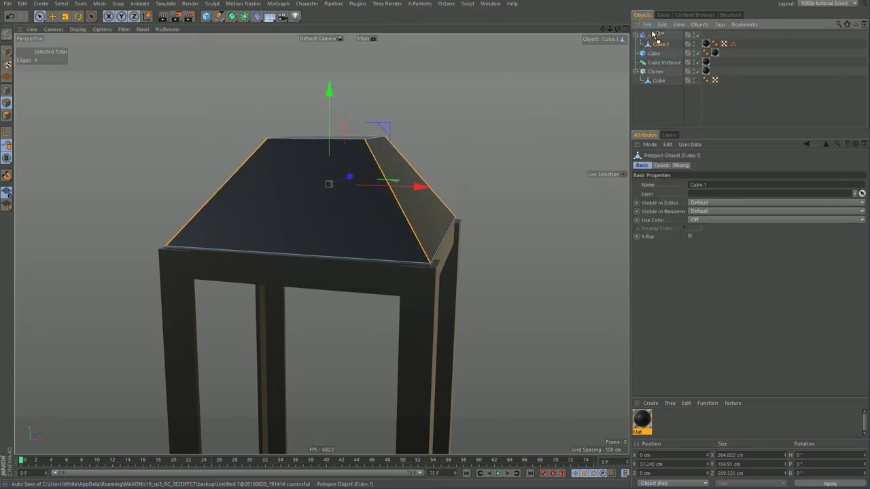
left_click_drag(657, 38, 657, 41)
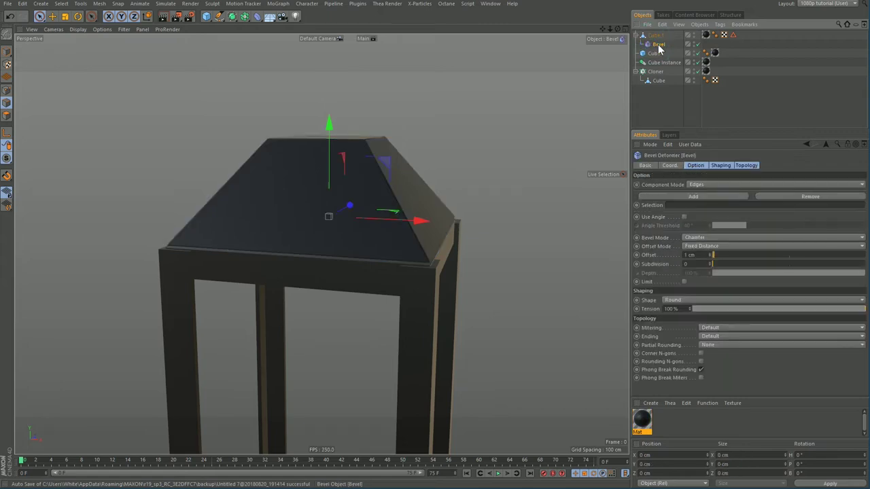
left_click_drag(733, 35, 737, 88)
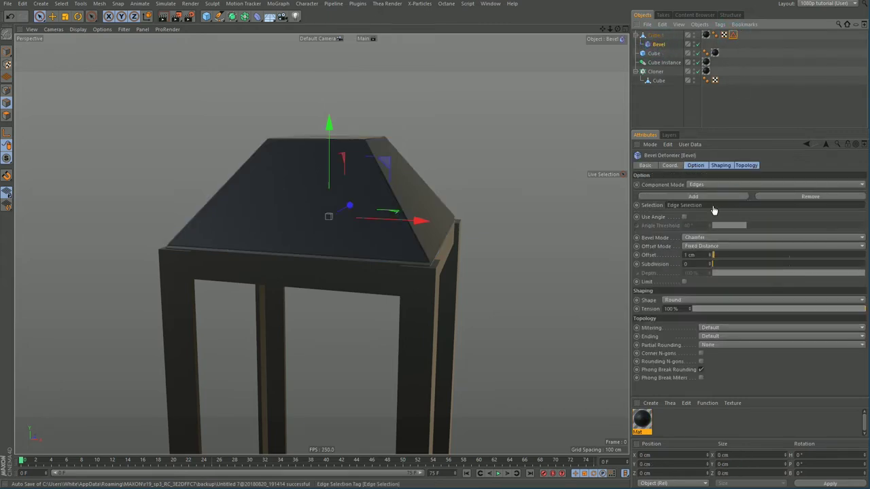
Set the roof bevel's offset to 5 cm and its subdivision to 5.
left_click(696, 255)
scroll(696, 256, "up", 5)
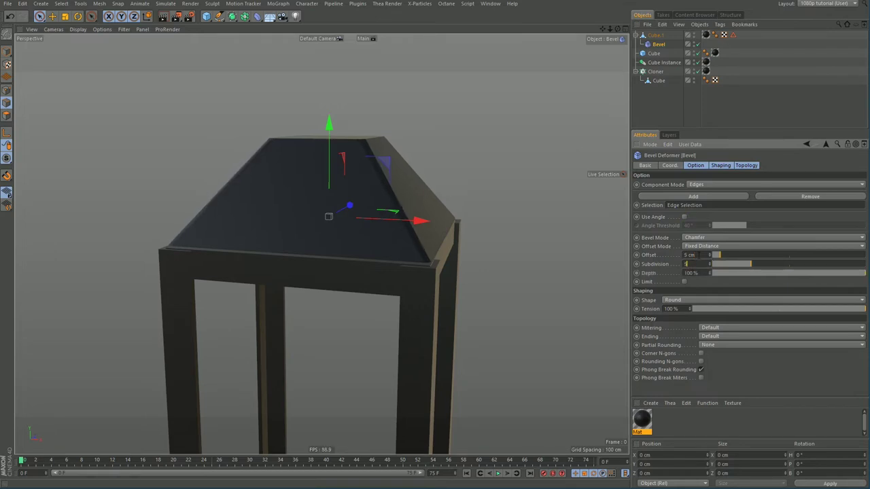
left_click_drag(320, 163, 315, 184, "alt")
Extrude the roof's top face upward about 46.9 cm to form a neck.
key("e")
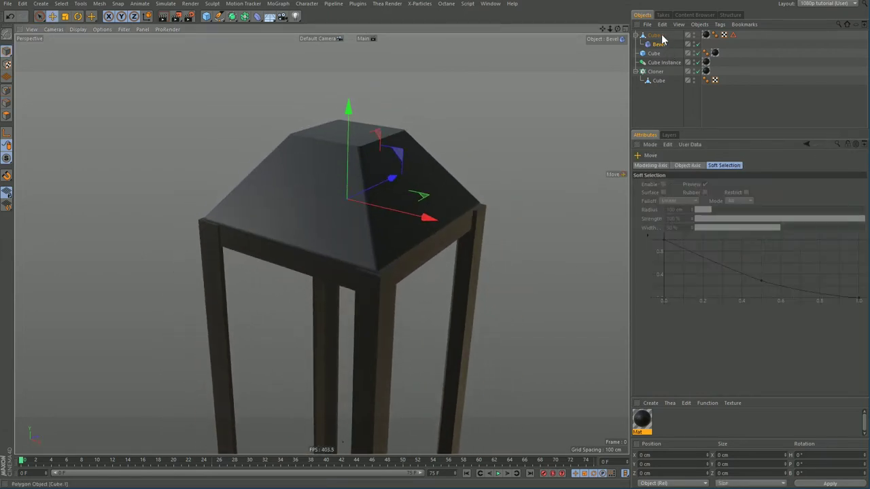
left_click(655, 35)
left_click(343, 129)
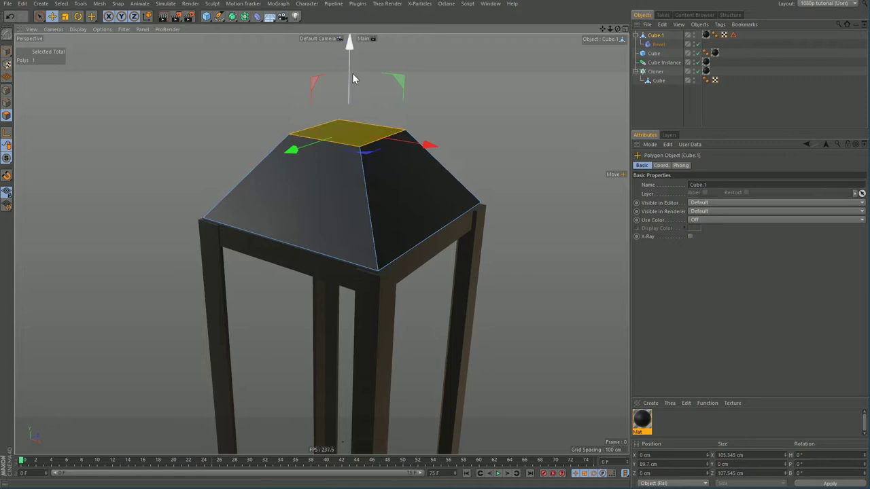
left_click_drag(351, 75, 354, 39, "ctrl")
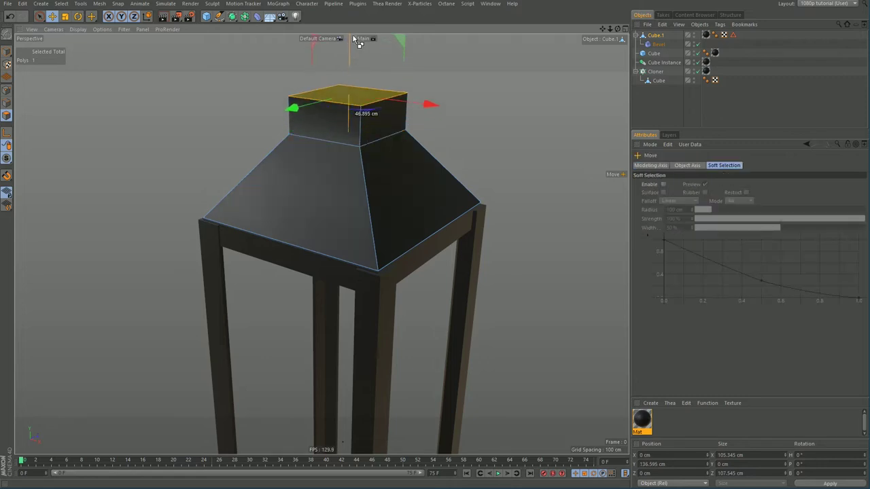
Inset the neck's top face together with two opposite side faces by 6.6 cm using Extrude Inner.
right_click_drag(307, 74, 335, 75, "alt")
left_click_drag(335, 80, 320, 153, "alt")
key("space")
middle_click_drag(362, 109, 357, 177, "alt")
left_click(353, 181, "shift")
left_click_drag(390, 119, 218, 104, "alt")
left_click(465, 129, "shift")
left_click_drag(372, 134, 494, 129, "alt")
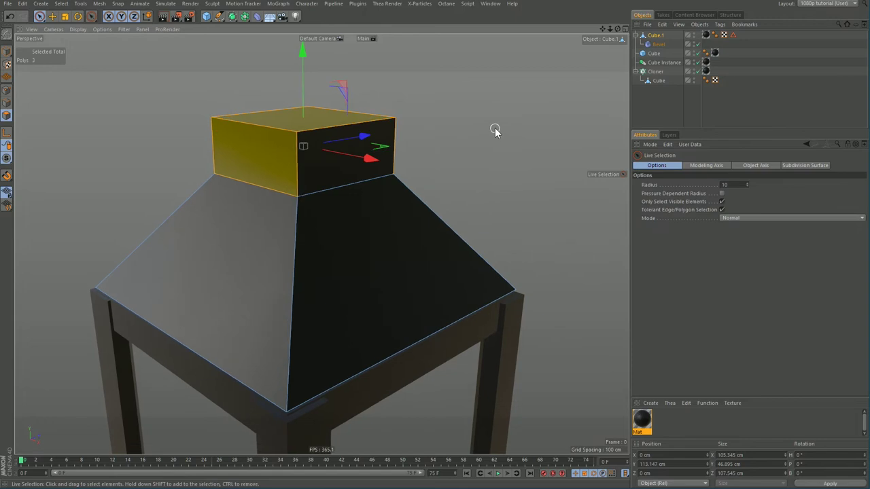
key("i")
left_click_drag(451, 95, 480, 95)
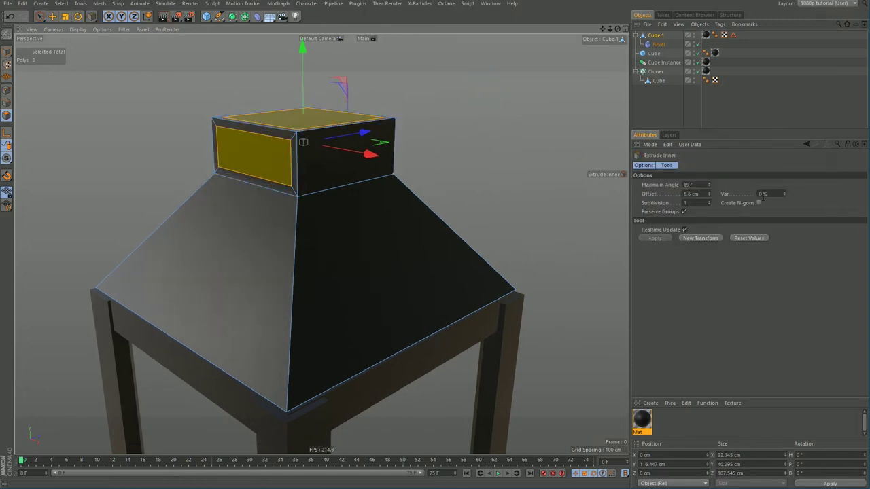
Reshape the neck's inset, raising its lower edges to leave a taller sill below the openings.
left_click_drag(238, 157, 337, 146, "alt")
key("t")
key("Return")
key("Return")
left_click(235, 176)
key("e")
left_click_drag(251, 130, 253, 111)
key("Return")
Extrude the inset neck faces with an offset of -1.2 cm and delete them to open the neck.
left_click_drag(375, 107, 346, 107, "alt")
key("d")
key("Delete")
key("ctrl+z")
left_click_drag(484, 63, 523, 64)
key("Delete")
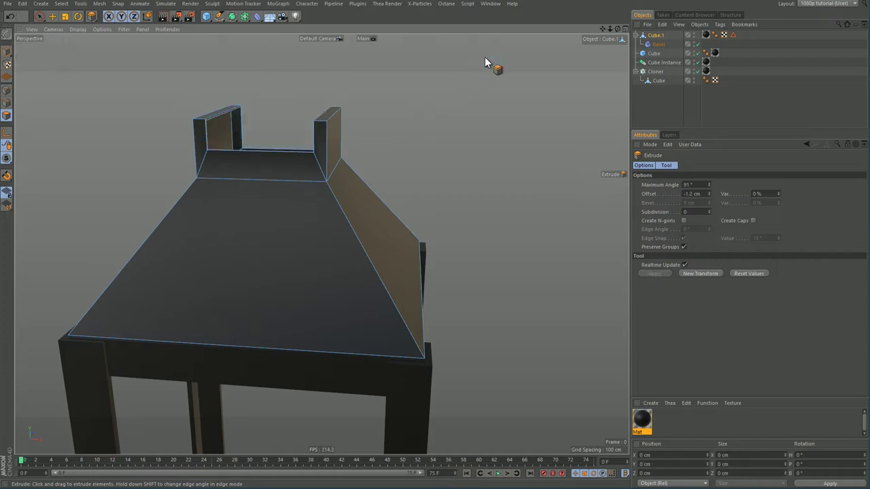
Duplicate the roof object and delete everything in the copy except the top faces of the two neck walls.
key("Return")
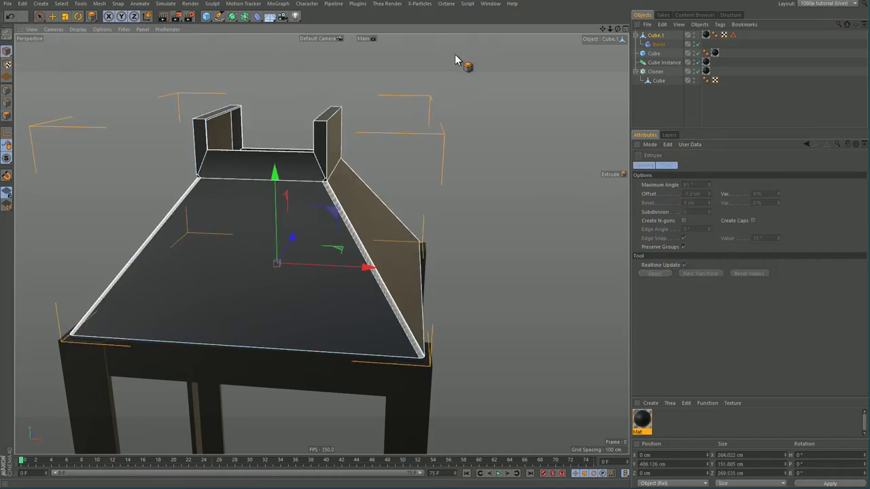
key("e")
mouse_move(271, 168)
left_mouse_down("alt")
mouse_move(281, 244)
mouse_move(286, 176)
left_mouse_up("alt")
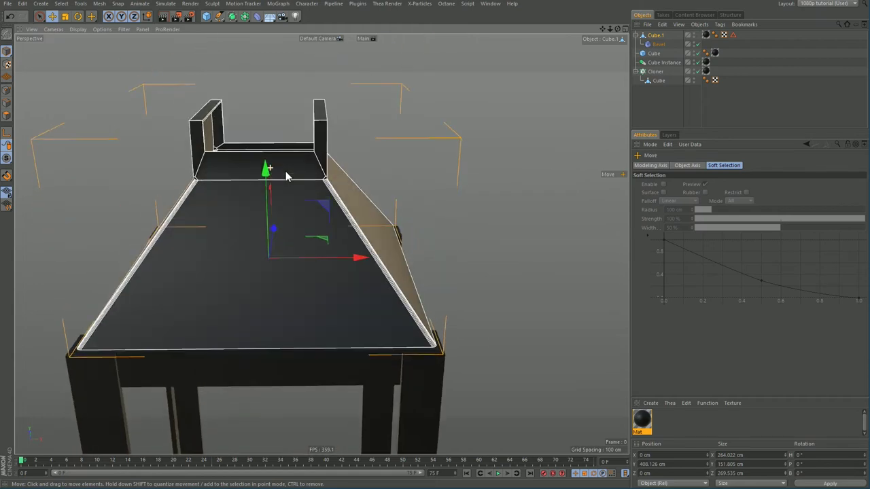
left_click(6, 116)
left_click(206, 109)
left_click(320, 109, "shift")
key("ctrl+c")
key("ctrl+v")
key("u")
key("i")
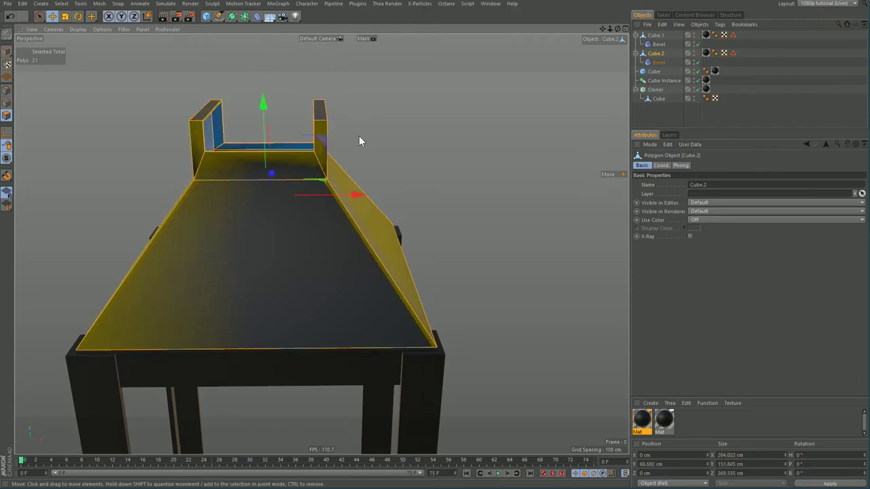
key("Delete")
key("Return")
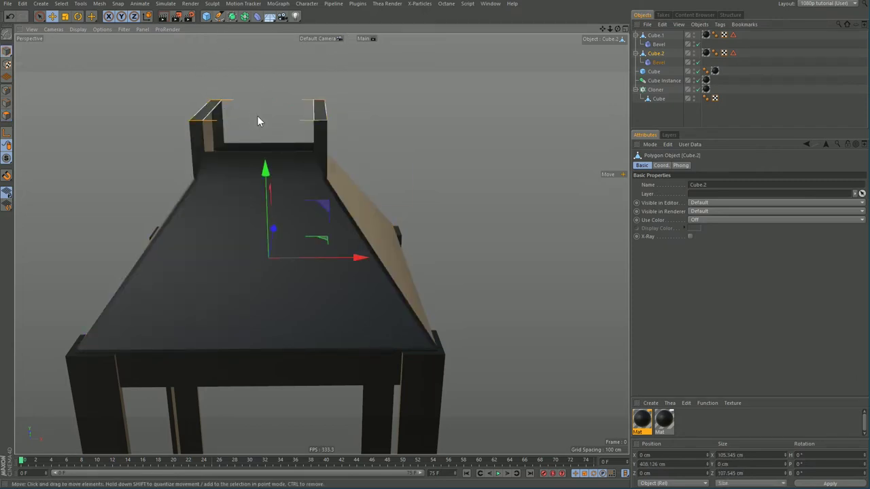
Extend one strip's inner edge across to the other strip with the Polygon Pen to close the cap face.
key("m")
key("e")
left_click_drag(212, 111, 310, 111, "ctrl")
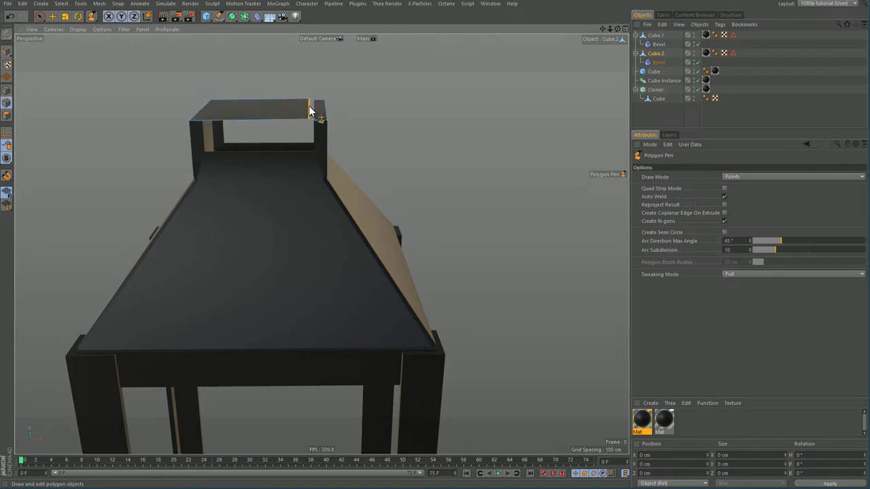
key("e")
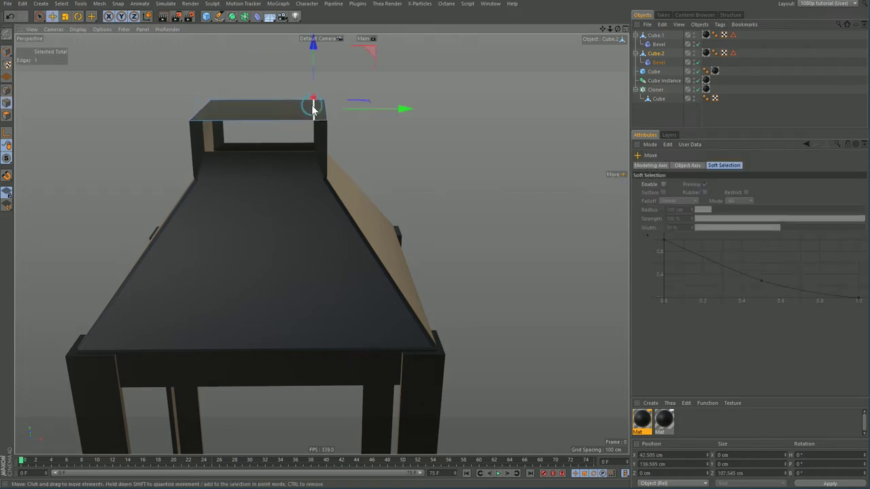
left_click_drag(365, 118, 266, 112, "alt")
Scale the cap face up to about 124.3 by 126.9 cm and extrude it upward about 9.5 cm.
left_click(254, 103)
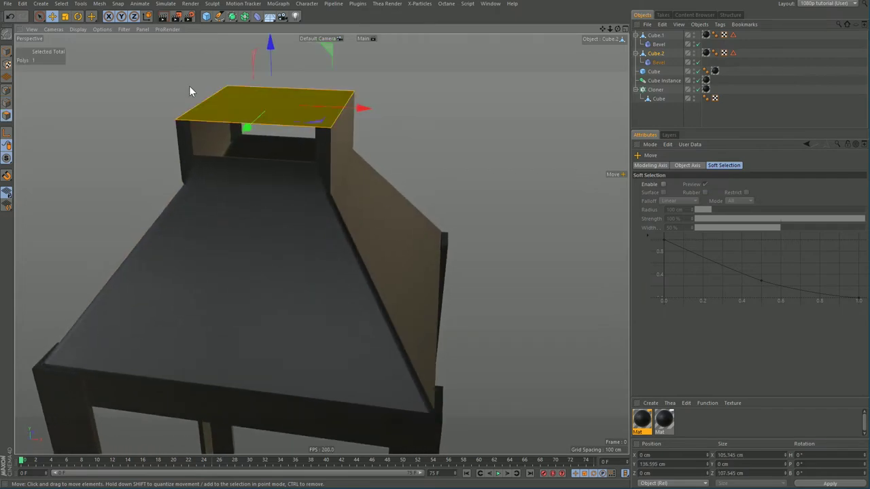
key("t")
left_click_drag(126, 78, 277, 53)
key("e")
Taper the cap by scaling its top face down to about 100.6 by 102.7 cm.
key("t")
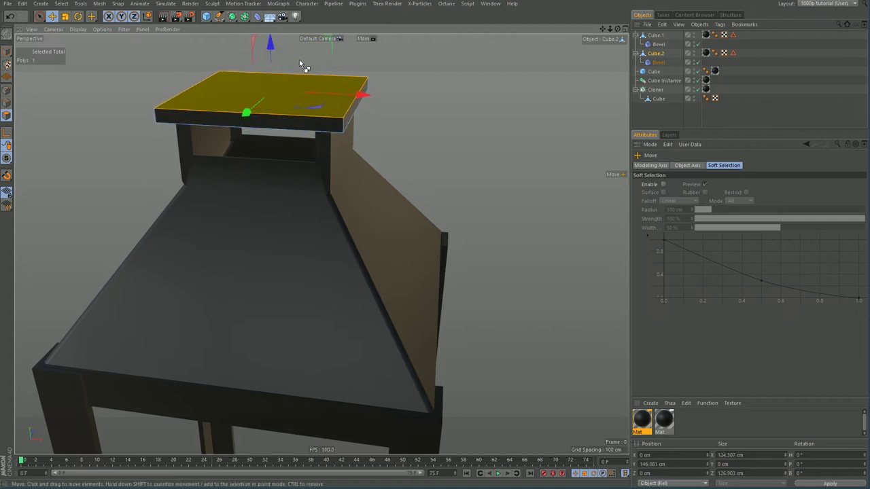
left_click_drag(444, 94, 312, 166)
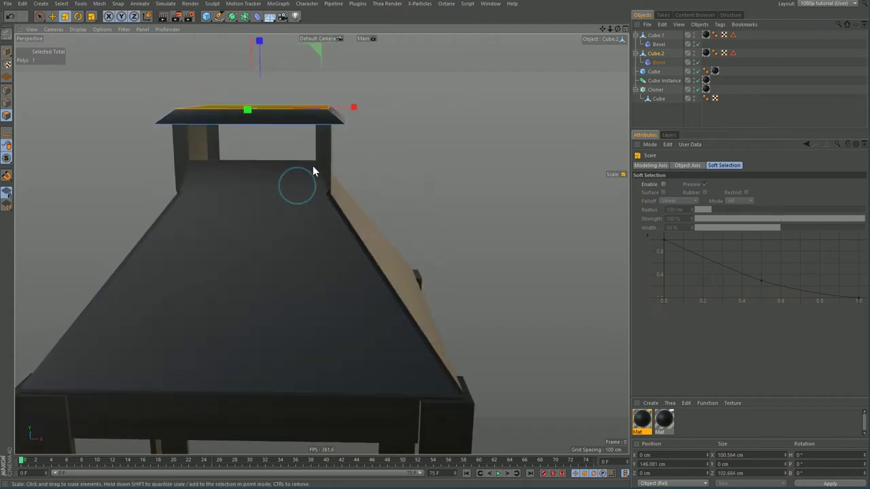
left_click(658, 63)
left_click(658, 54)
Add the neck's four vertical corner edges to the roof's stored edge selection so the bevel covers them.
key("Return")
key("Return")
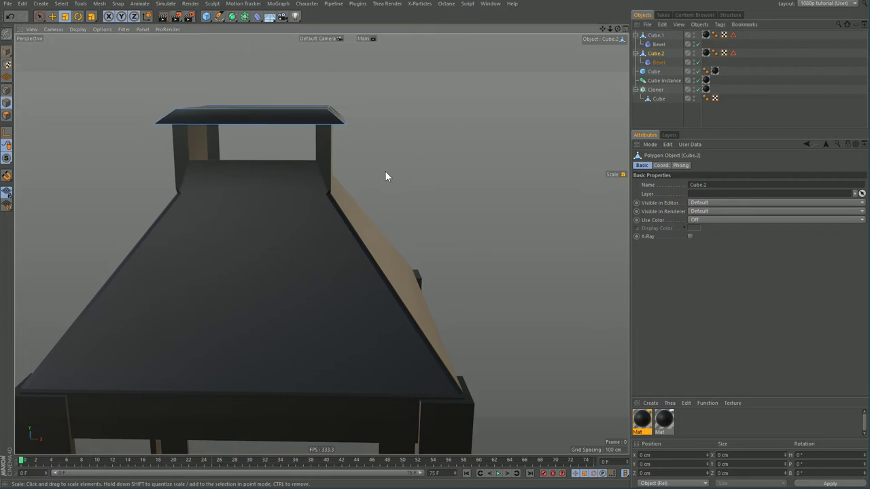
left_click(656, 34)
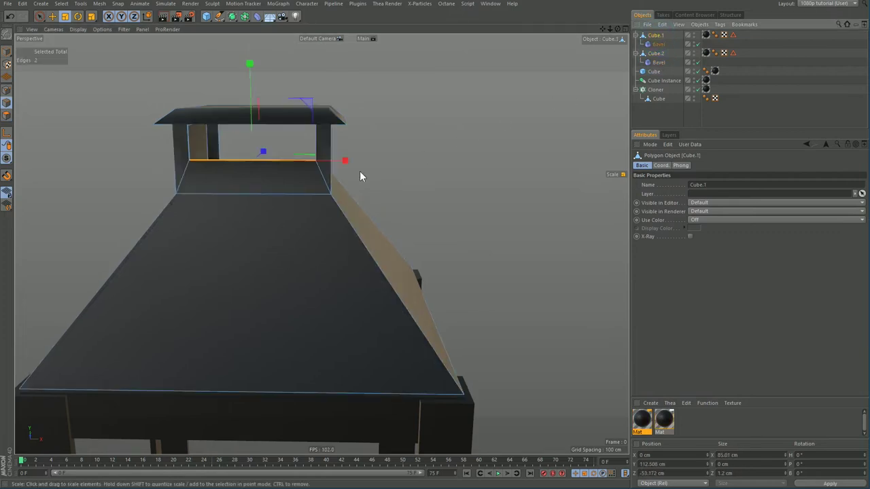
double_click(733, 36)
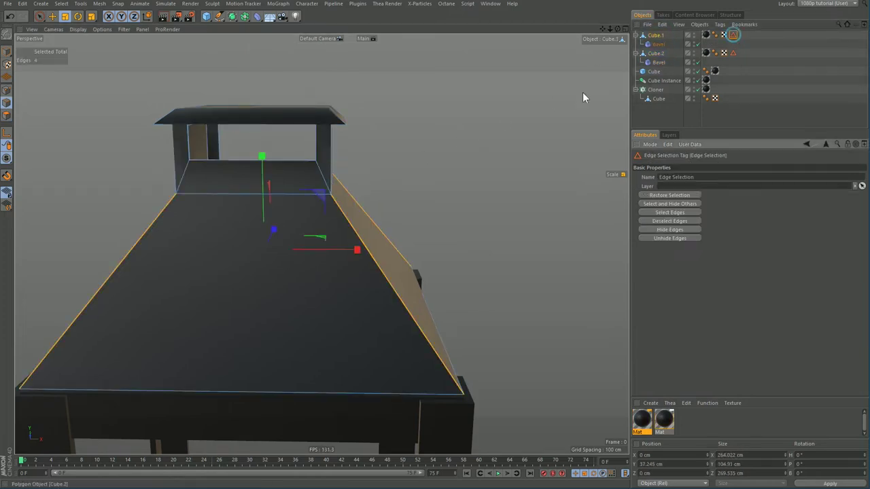
left_click_drag(285, 193, 284, 193, "alt")
left_click(331, 172, "shift")
left_click(353, 159, "shift")
left_click(181, 149, "shift")
left_click_drag(204, 152, 373, 160, "alt")
left_click(121, 155, "shift")
left_click_drag(121, 155, 288, 182, "alt")
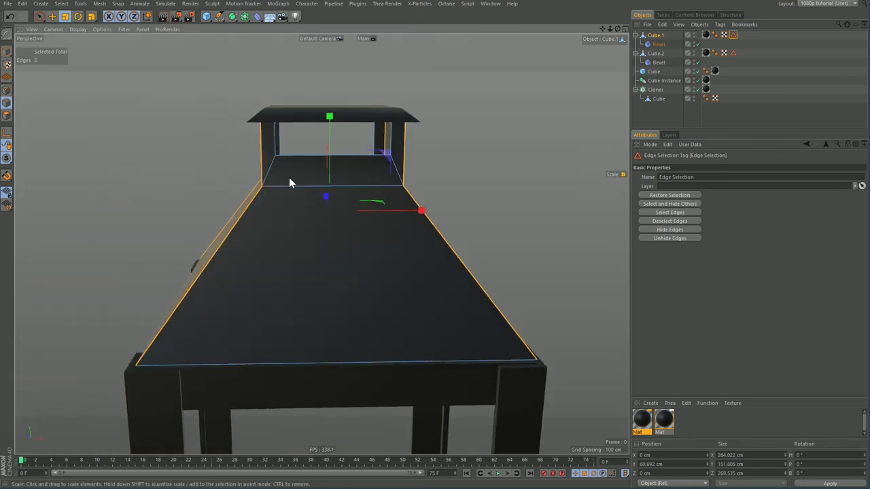
left_click(741, 41)
Select the four sloping corner edges of the cap above the neck.
left_click_drag(303, 223, 378, 202, "alt")
scroll(377, 197, "down", 5)
left_click_drag(369, 241, 411, 189, "alt")
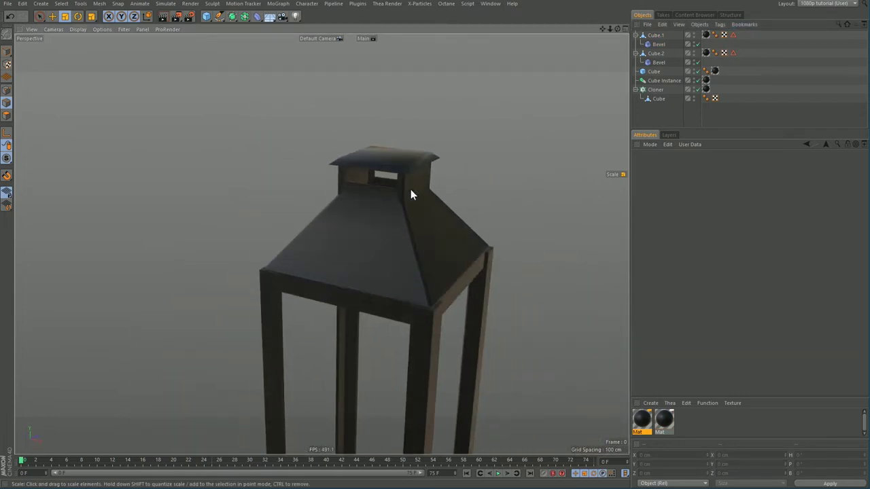
scroll(410, 190, "up", 3)
left_click(398, 153)
scroll(391, 160, "up", 3)
left_click(413, 166)
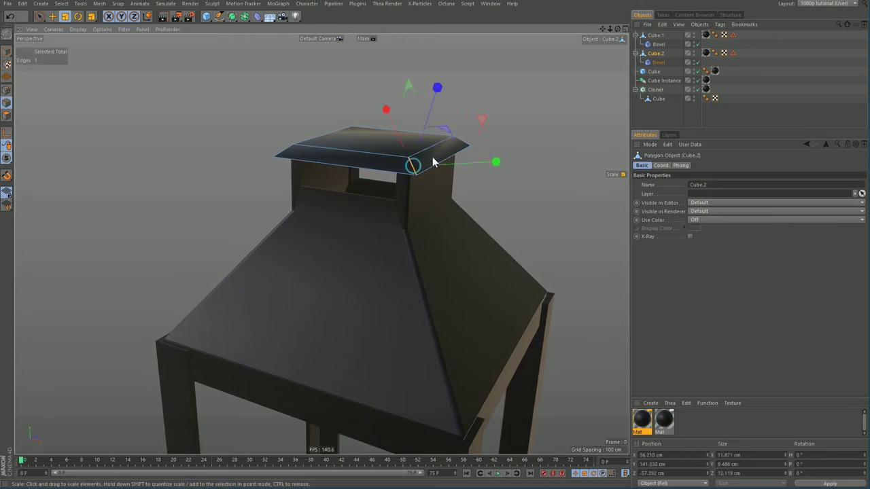
left_click(466, 141, "shift")
left_click(280, 152, "shift")
left_click_drag(337, 135, 473, 164, "alt")
left_click(278, 139, "shift")
left_click_drag(351, 145, 235, 117, "alt")
Store the selected cap edges in the cap's existing edge selection tag for its bevel, discarding the extra tag.
key("alt+s")
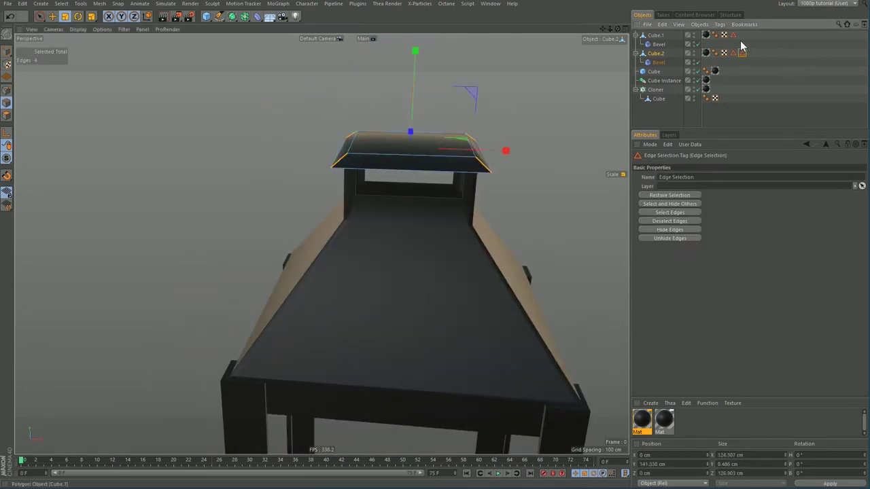
key("Delete")
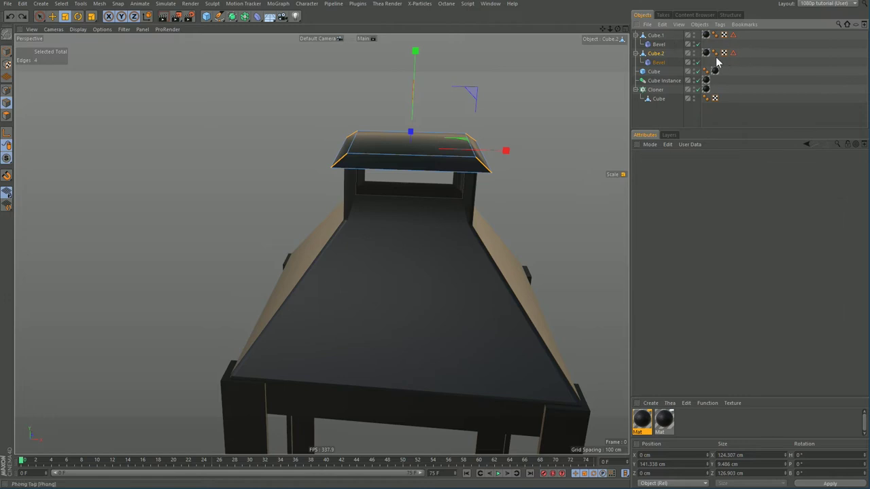
left_click(732, 53)
left_click(669, 48)
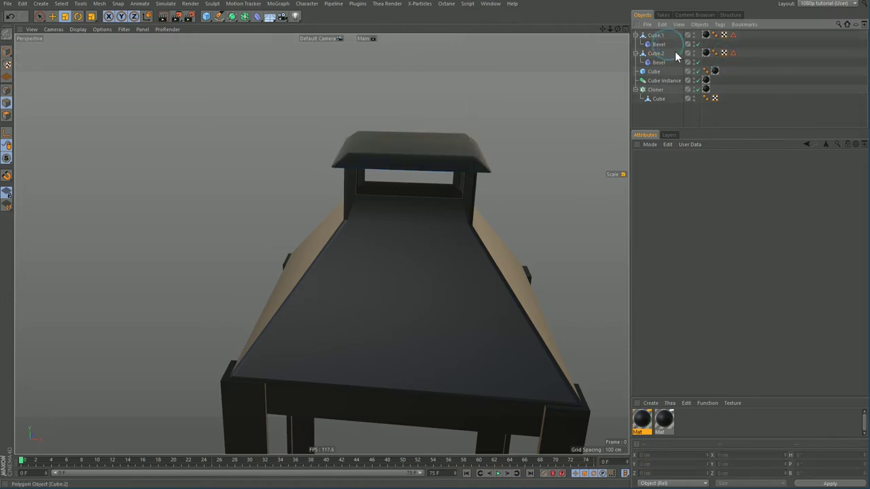
left_click_drag(431, 186, 365, 185, "alt")
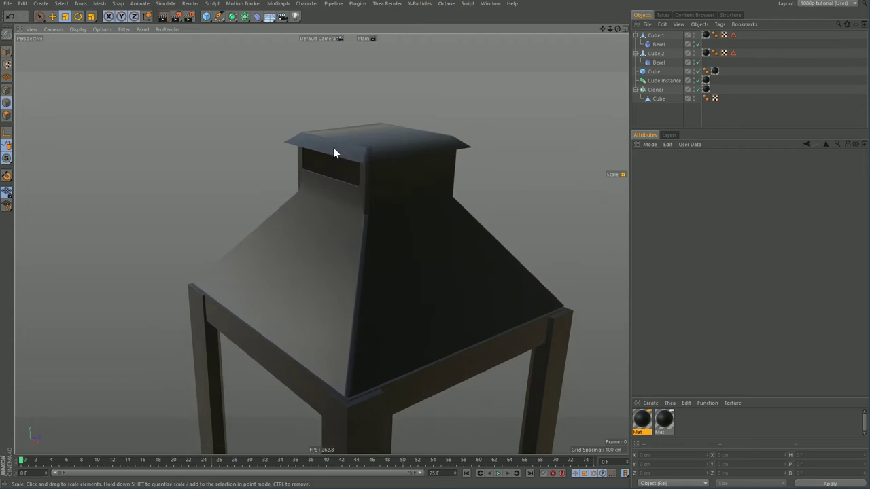
scroll(333, 147, "up", 3)
left_click(659, 44)
left_click(658, 62, "ctrl")
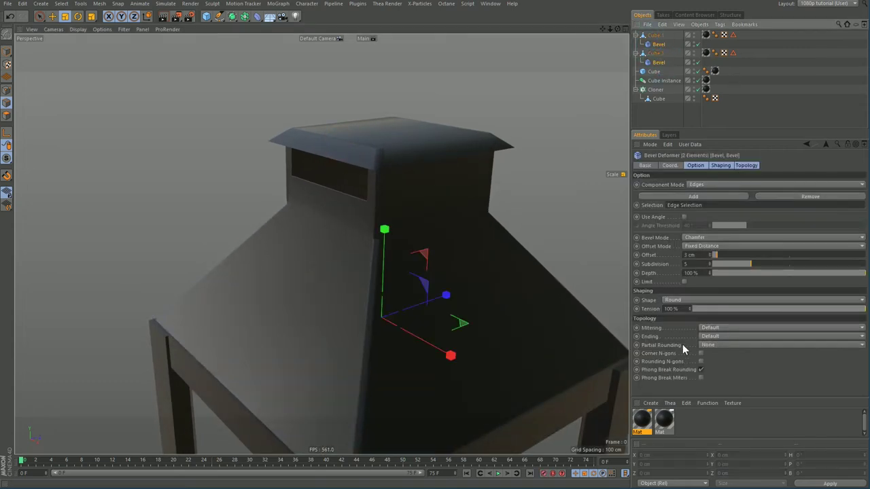
left_click(653, 115)
left_click_drag(340, 262, 387, 257, "alt")
right_click_drag(381, 198, 343, 214, "alt")
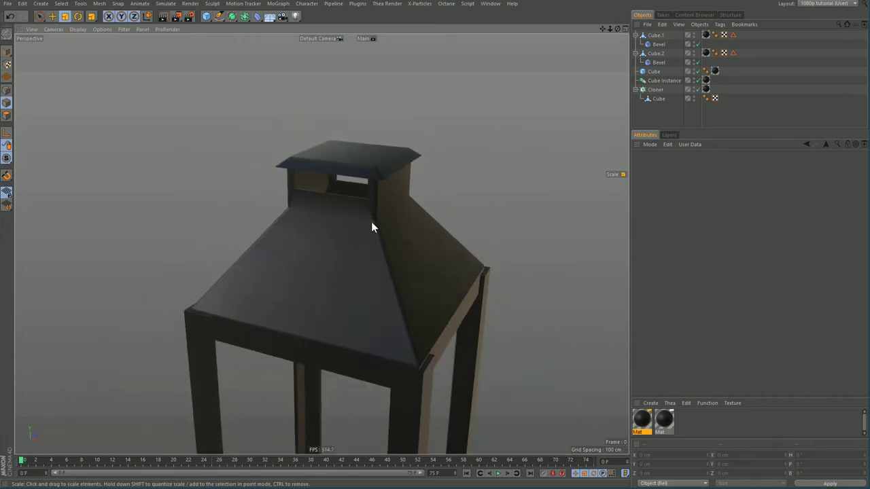
Add the cap's upper perimeter edges to its stored edge selection so the bevel also rounds them.
scroll(361, 163, "up", 2)
left_click(353, 156)
scroll(374, 156, "up", 2)
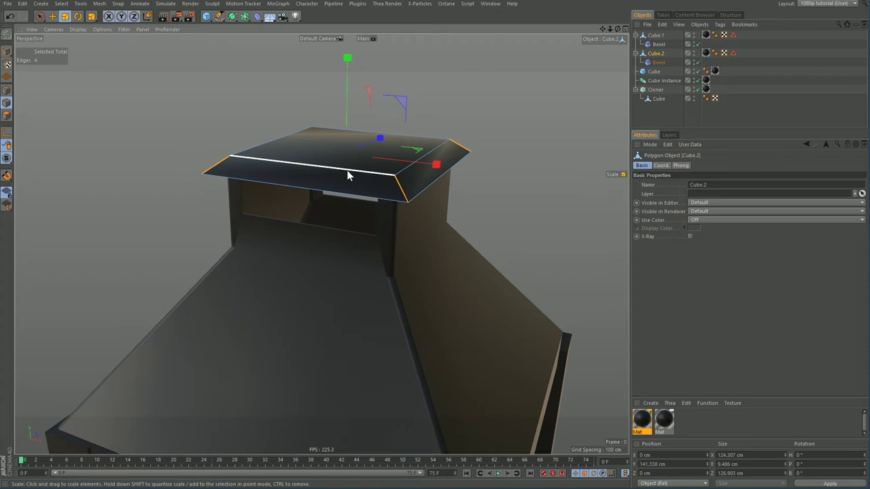
left_click(428, 151, "shift")
left_click(733, 54)
key("Return")
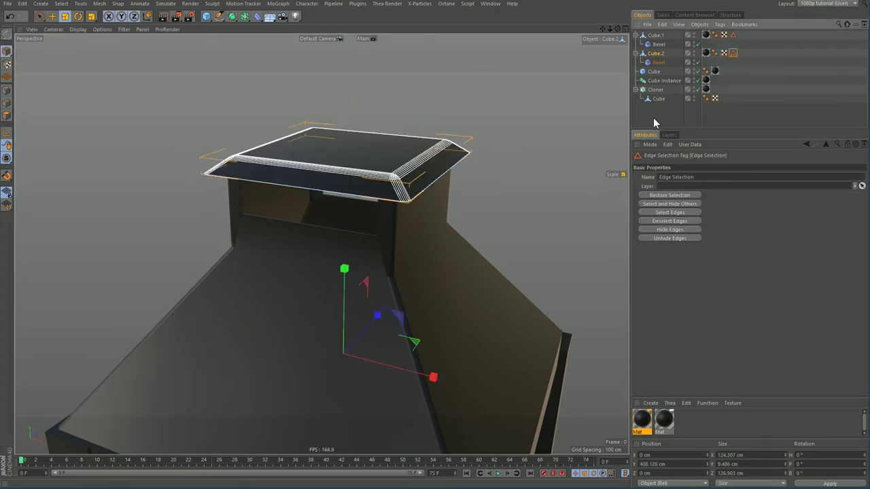
left_click(653, 118)
key("e")
Scale the cap vertically to make it slightly thicker.
scroll(380, 190, "down", 4)
left_click_drag(354, 206, 401, 175, "alt")
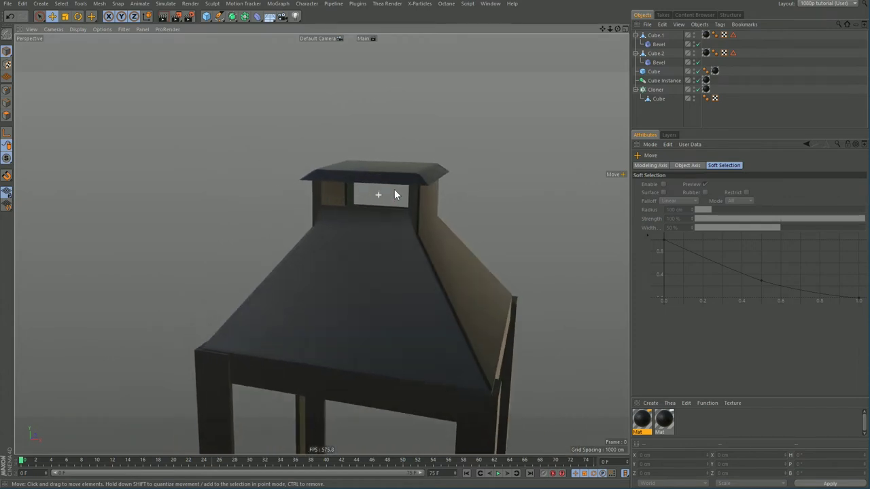
left_click(403, 173)
key("t")
left_click_drag(380, 125, 385, 104)
left_click(506, 140)
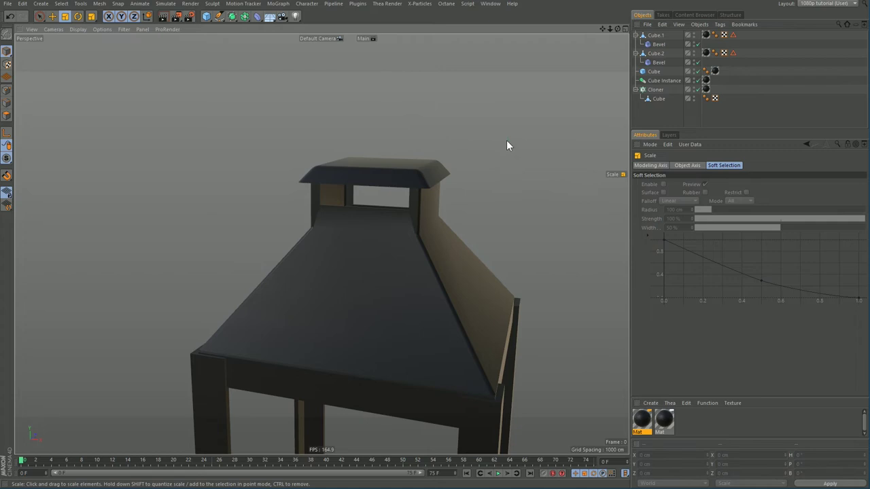
Add the four edges where the neck meets the sloping roof to the roof's stored edge selection for its bevel.
scroll(380, 223, "down", 5)
scroll(352, 236, "up", 3)
left_click(458, 204)
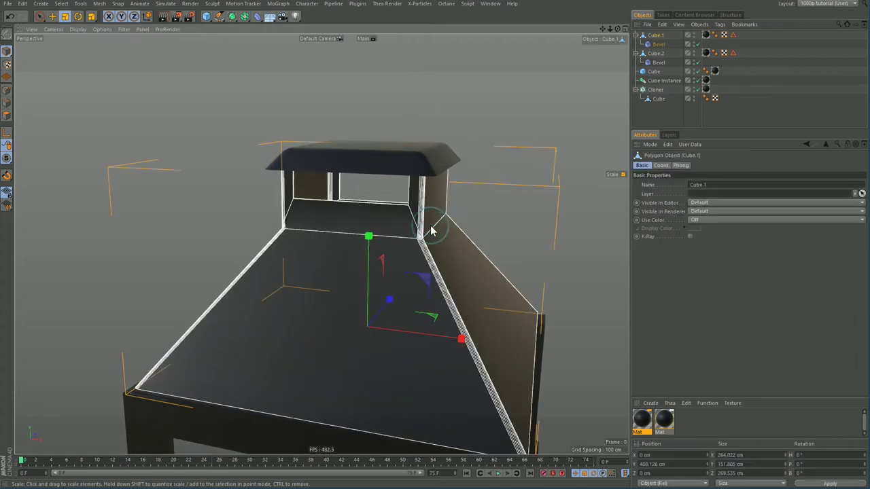
double_click(732, 36)
left_click_drag(345, 234, 356, 227, "alt")
left_click(245, 224, "shift")
left_click_drag(245, 224, 332, 216, "alt")
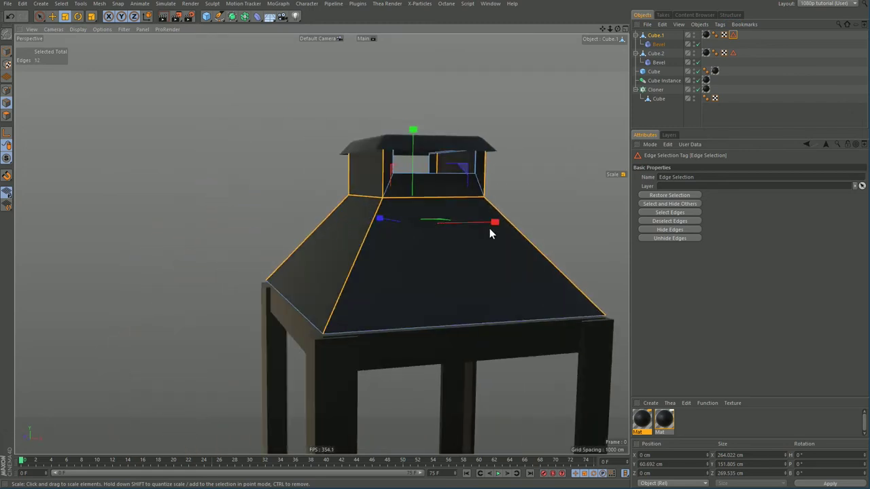
left_click_drag(456, 230, 496, 246, "alt")
middle_click_drag(496, 247, 373, 235, "alt")
right_click_drag(373, 235, 294, 256, "alt")
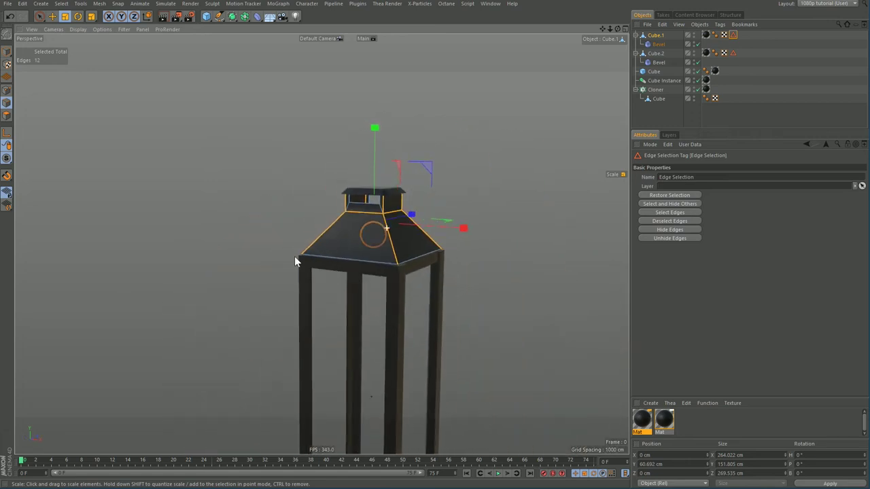
middle_click_drag(380, 264, 357, 200, "alt")
right_click_drag(358, 200, 362, 217, "alt")
key("Return")
key("e")
left_click(479, 139)
Widen the roof to about 281 cm in X and 275 cm in Z so it overhangs the leg frame.
left_click_drag(377, 175, 364, 194, "alt")
mouse_move(371, 158)
left_mouse_down("alt")
mouse_move(360, 174)
mouse_move(381, 165)
left_mouse_up("alt")
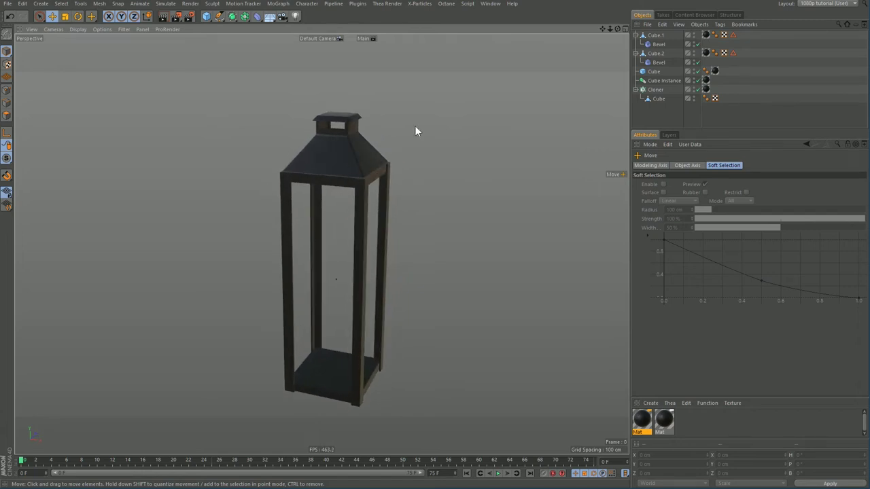
scroll(341, 156, "up", 5)
left_click(324, 164)
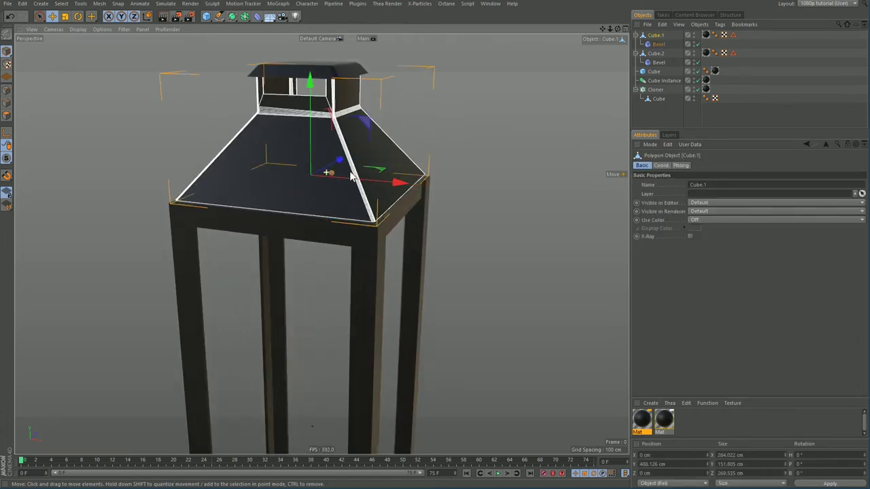
scroll(383, 174, "up", 3)
key("t")
left_click_drag(385, 183, 454, 162)
left_click_drag(511, 168, 512, 172)
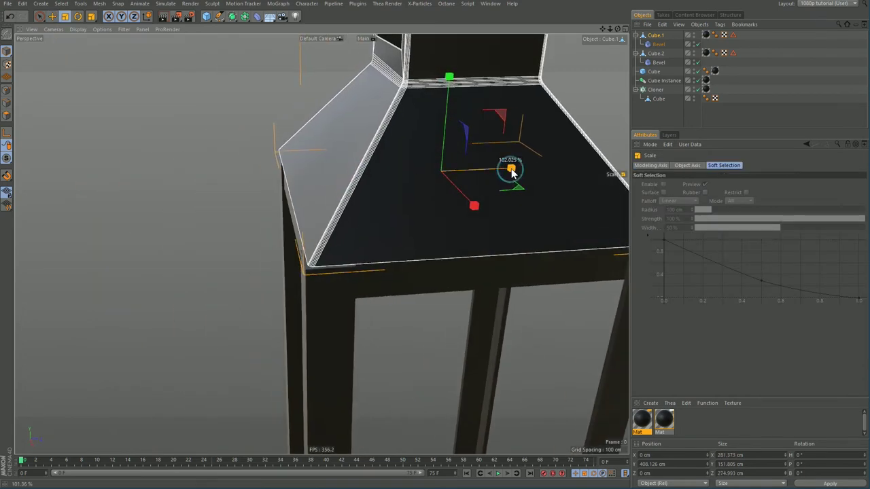
left_click(277, 102)
Lower the roof slightly onto the leg frame and fine-tune its horizontal scale.
left_click_drag(274, 108, 371, 116, "alt")
right_click_drag(329, 171, 345, 155, "alt")
left_click(288, 151)
key("e")
left_click_drag(210, 97, 212, 111)
key("t")
left_click_drag(307, 195, 303, 196)
left_click(364, 212)
mouse_move(365, 212)
left_mouse_down("alt")
mouse_move(182, 196)
mouse_move(365, 289)
mouse_move(369, 181)
mouse_move(355, 151)
mouse_move(357, 195)
mouse_move(368, 198)
left_mouse_up("alt")
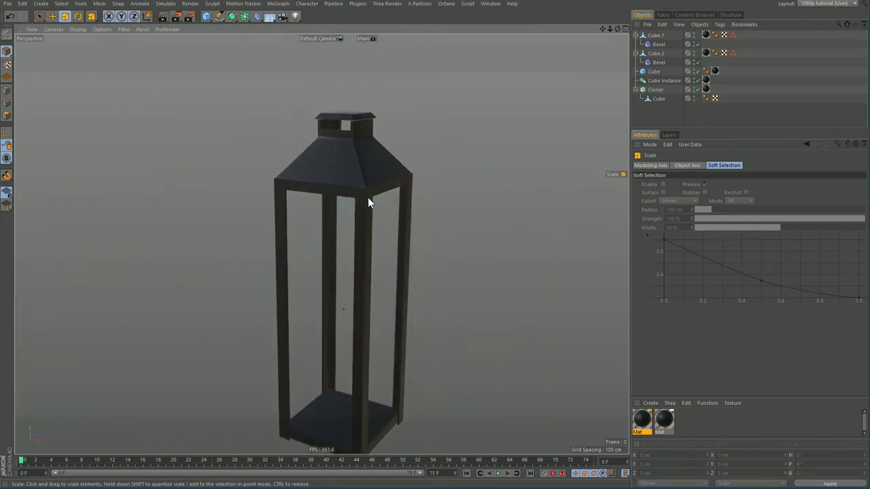
Place an editable copy of the base plate directly below it, at about Y -404 cm.
left_click_drag(355, 366, 316, 363, "alt")
left_click(326, 356)
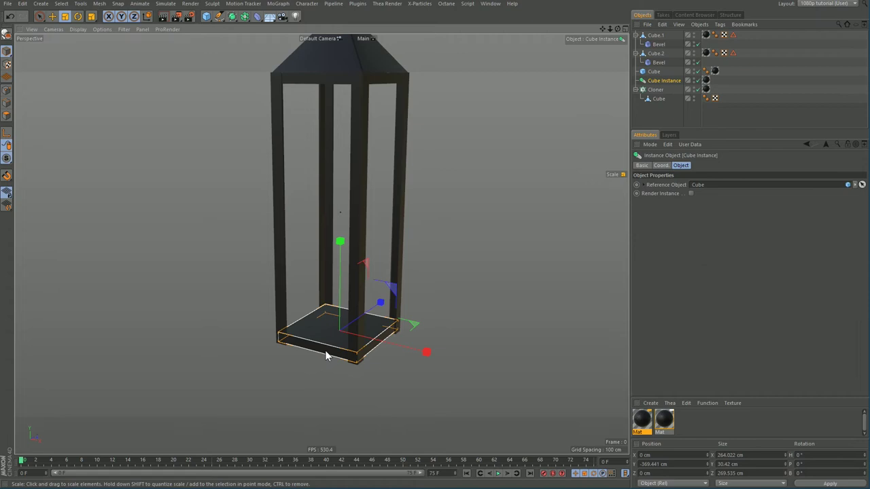
key("e")
left_click_drag(342, 263, 340, 272)
right_click_drag(314, 344, 371, 333, "alt")
left_click_drag(360, 347, 414, 373, "alt")
Widen the copied base plate to about 105% so it spans the legs, and raise it slightly.
key("t")
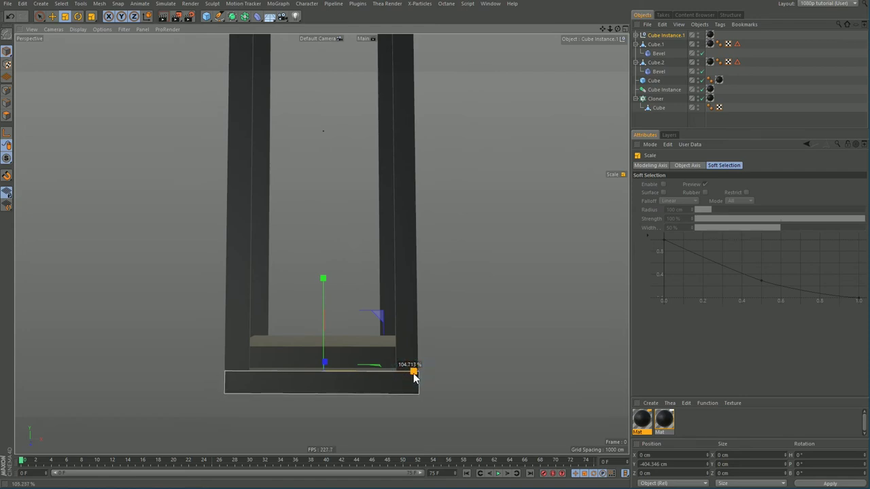
key("e")
left_click_drag(323, 309, 325, 304)
left_click(520, 294)
left_click_drag(382, 319, 333, 342, "alt")
right_click_drag(381, 275, 343, 228, "alt")
left_click_drag(342, 233, 358, 191, "alt")
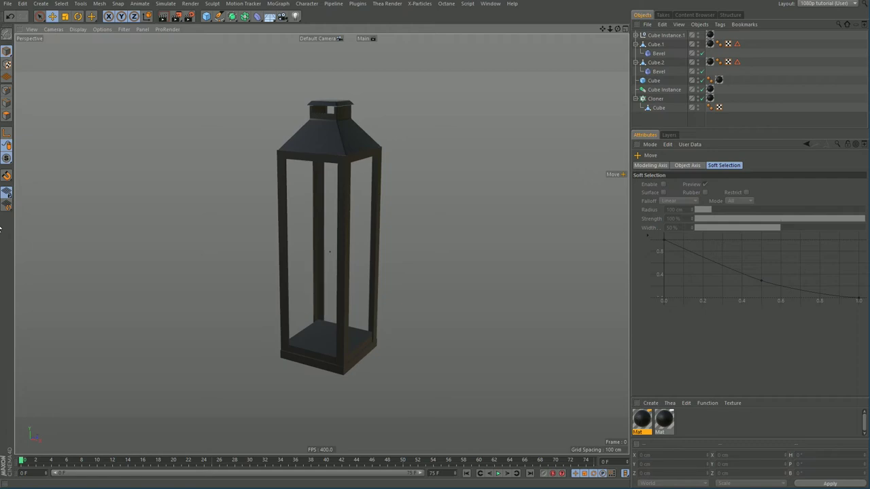
Add a cube and shape it into a vertical door bar about 26 × 716 × 17 cm beside the left leg, at about X -86 cm.
left_click(206, 17)
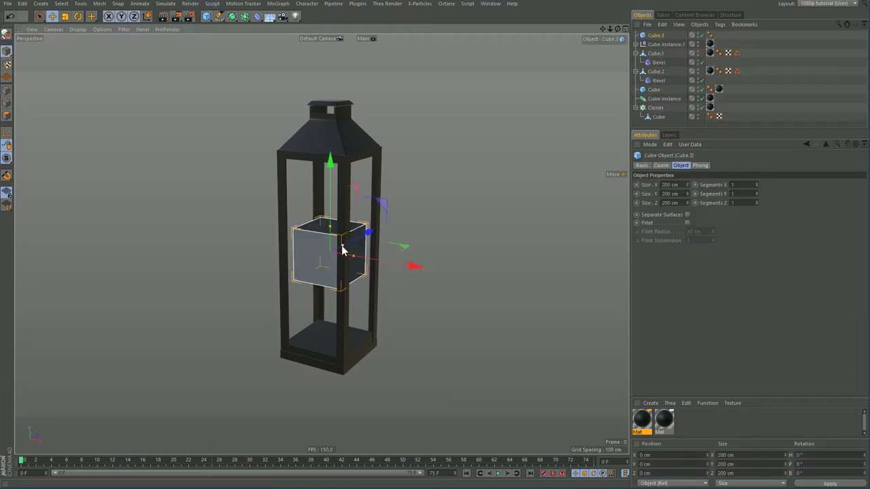
left_click_drag(341, 247, 327, 252)
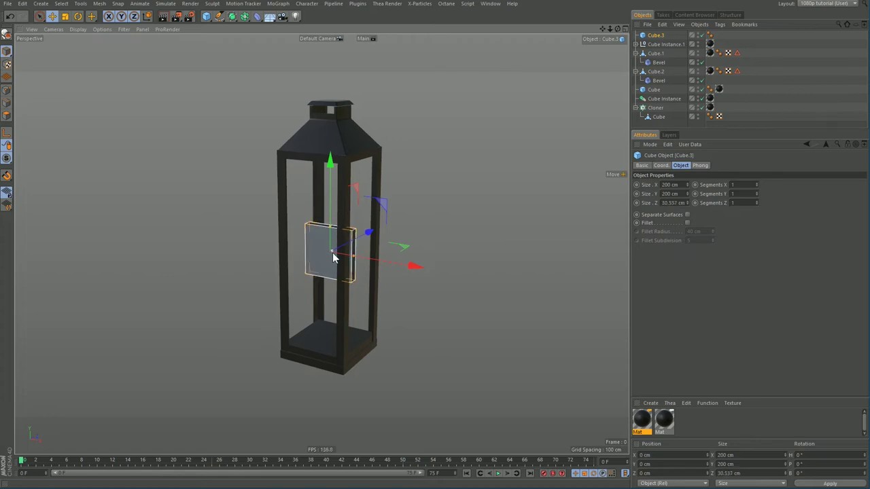
left_click_drag(330, 225, 340, 163)
middle_click(340, 163)
mouse_move(520, 370)
left_mouse_down()
mouse_move(500, 371)
mouse_move(538, 370)
mouse_move(515, 371)
left_mouse_up()
middle_click(498, 314)
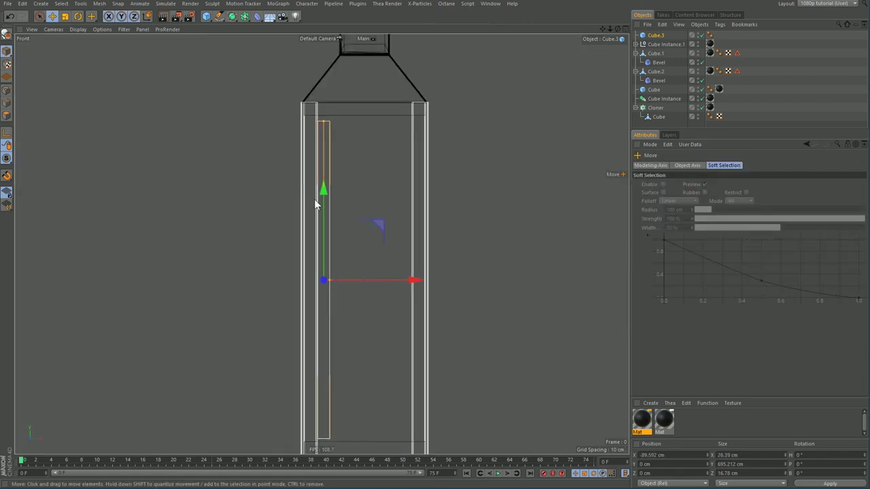
left_click_drag(323, 119, 324, 116)
left_click_drag(384, 279, 386, 281)
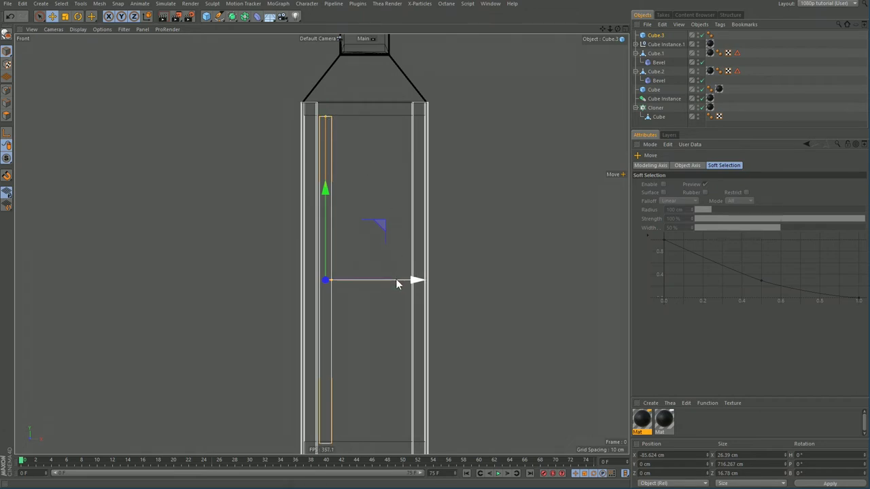
Create an instance of the bar beside the opposite leg at about X 87 cm, and group both bars under a null named door.
key("alt+i")
left_click_drag(394, 279, 473, 282)
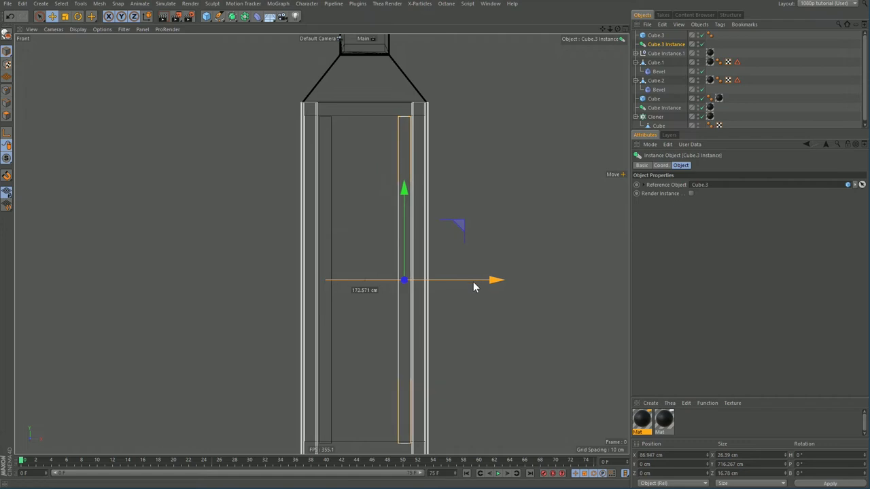
left_click(659, 36, "shift")
key("alt+g")
double_click(655, 35)
type("do")
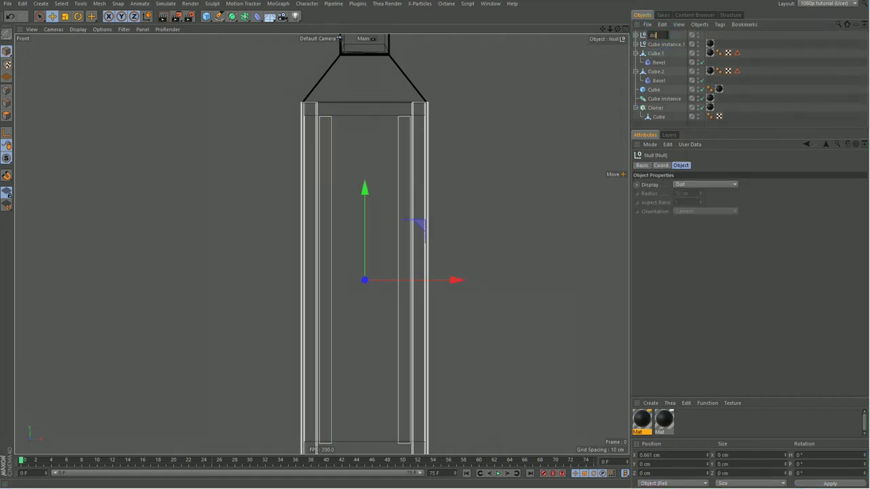
type("or")
key("Return")
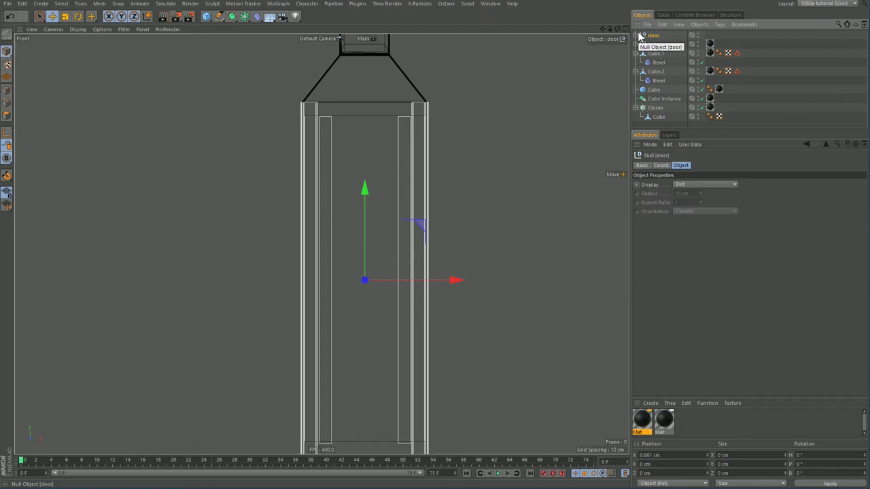
Copy the original bar to the middle of the door, rotate it -90° and shorten it to about 161 cm as a crossbar.
left_click(635, 35)
left_click(662, 45)
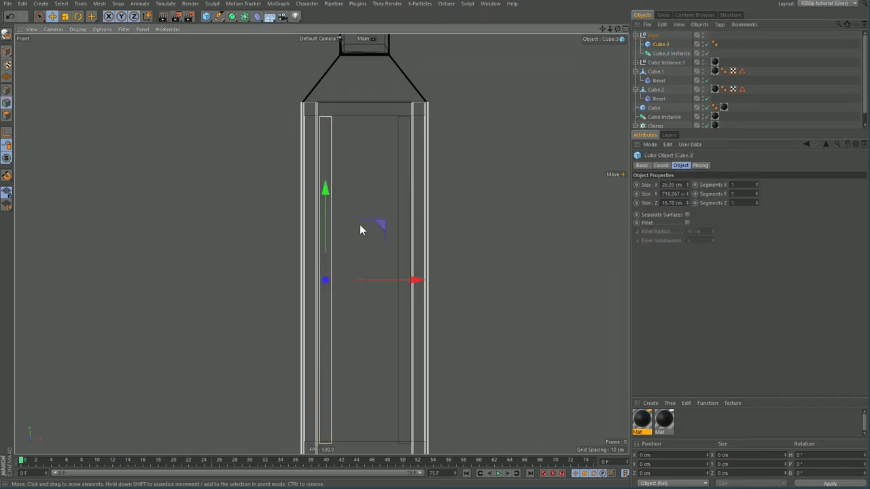
left_click_drag(360, 276, 401, 282, "ctrl")
key("Return")
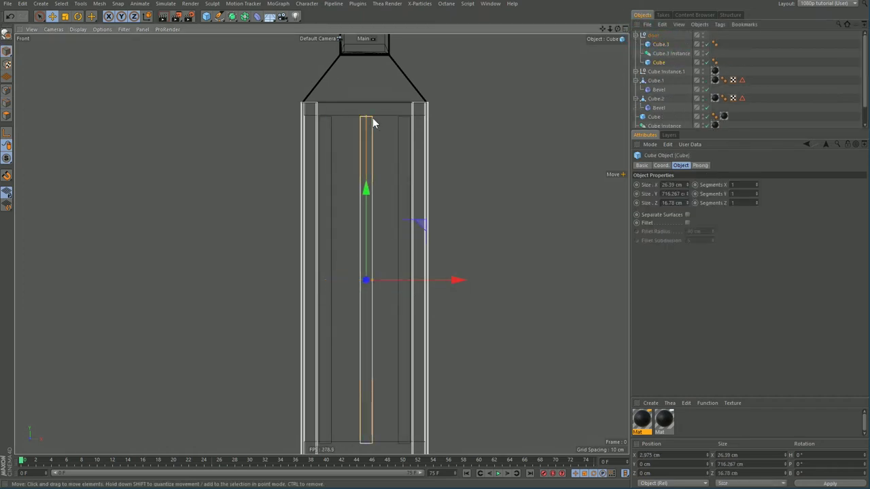
key("r")
left_click_drag(365, 116, 357, 145)
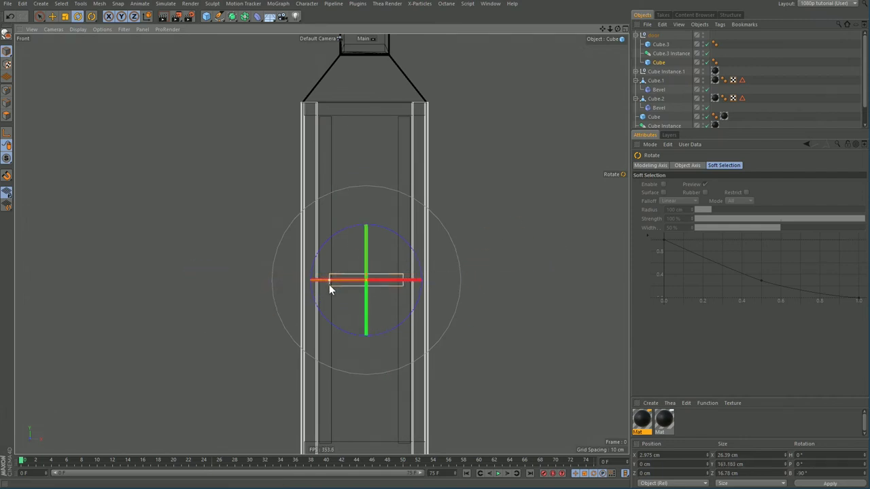
Move the crossbar to the upper end of the door bars at about Y 345 cm, aligned in depth at about Z 3 cm.
key("e")
left_click_drag(371, 249, 382, 80)
middle_click(382, 81)
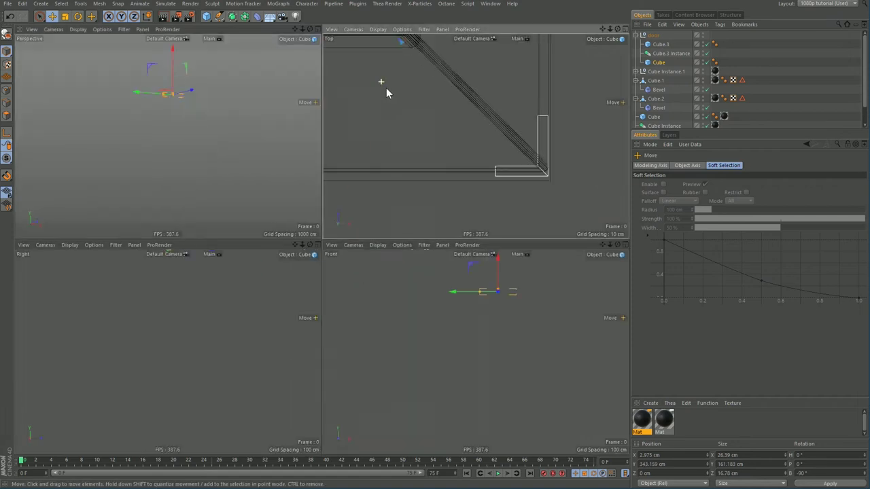
scroll(432, 77, "up", 3)
left_click_drag(456, 56, 458, 54)
Create an instance of the crossbar and move it to the lower end of the door at about Y -335 cm.
left_click(654, 36)
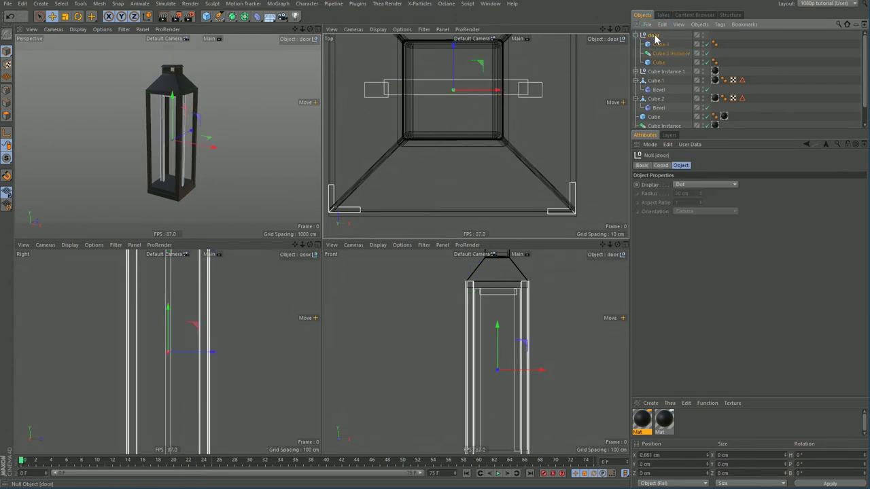
left_click(664, 53)
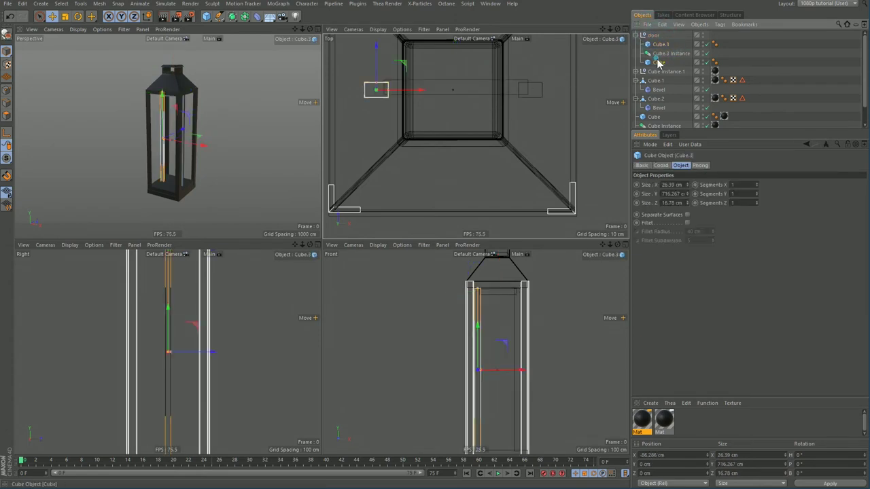
left_click(658, 62)
key("i")
key("n")
left_click(499, 299, "alt")
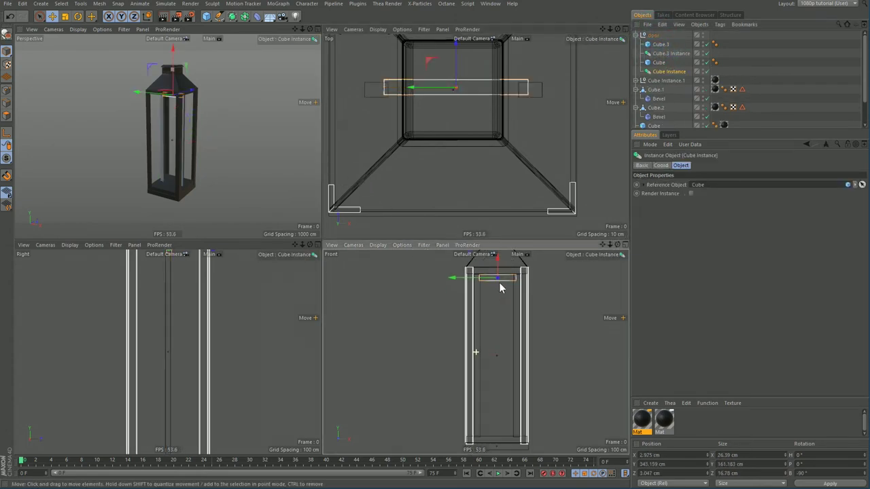
scroll(498, 280, "down", 5)
left_click_drag(499, 259, 500, 347)
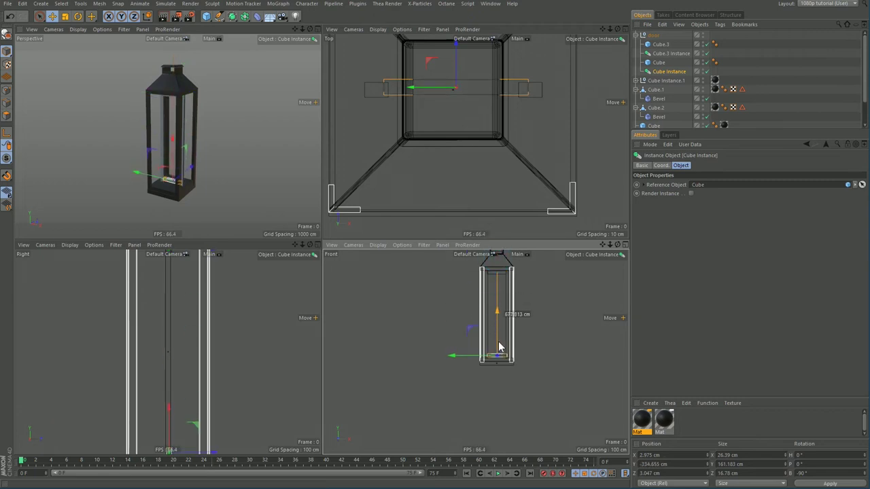
Move the whole door group forward between the front legs, to about Z -132.5 cm.
left_click(651, 36)
left_click_drag(456, 64, 463, 178)
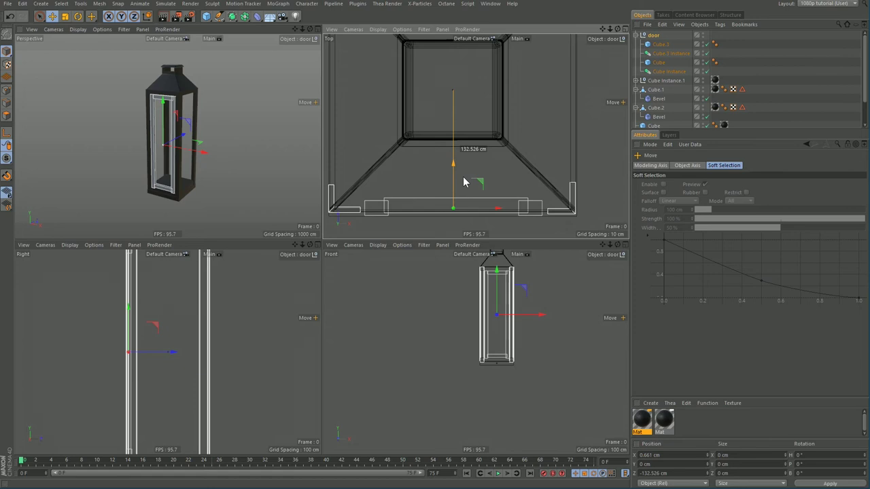
middle_click(197, 110)
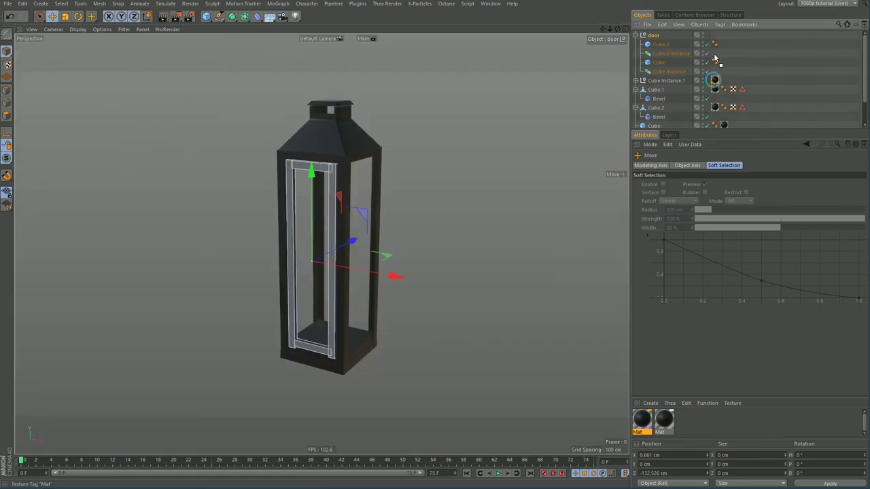
Copy the lantern's dark material onto the door group.
left_click_drag(720, 39, 719, 38, "ctrl")
left_click(672, 30)
left_click_drag(324, 161, 360, 155, "alt")
scroll(362, 163, "up", 2)
left_click_drag(338, 230, 323, 167, "alt")
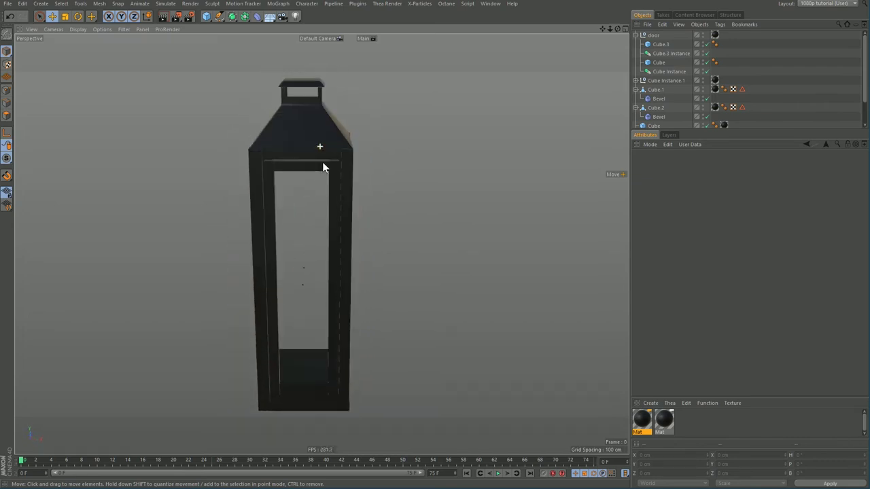
scroll(306, 145, "up", 2)
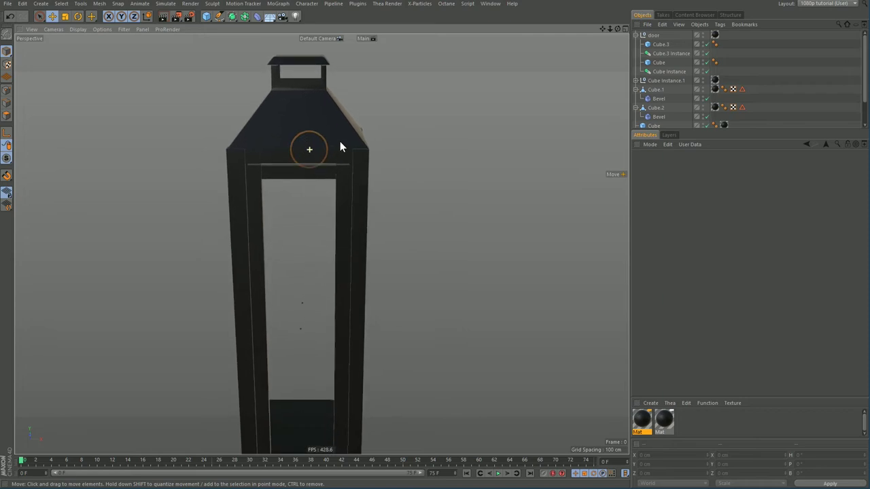
Narrow the door's vertical side bars to about 12.8 cm and move them outward to about X -92.8 cm and X 96 cm.
left_click(657, 44)
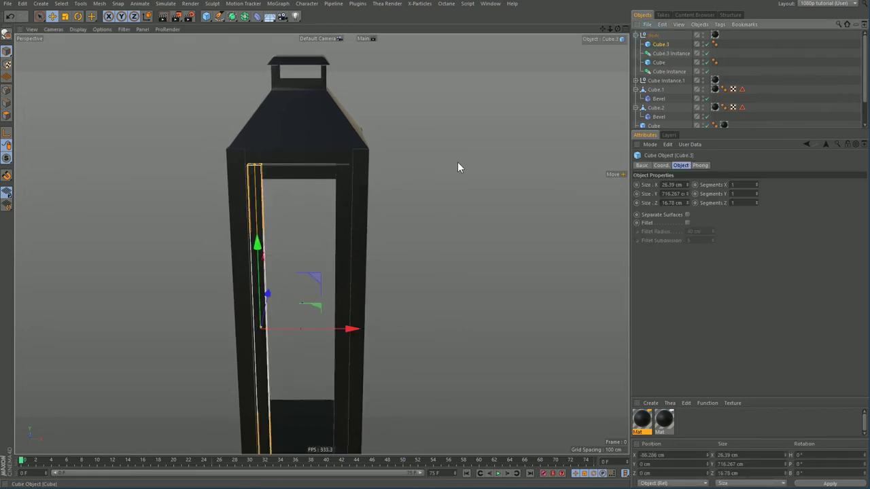
scroll(270, 329, "up", 2)
left_click_drag(293, 237, 290, 230)
left_click_drag(347, 233, 343, 232)
middle_click_drag(385, 72, 389, 137, "alt")
left_click_drag(389, 143, 395, 140, "alt")
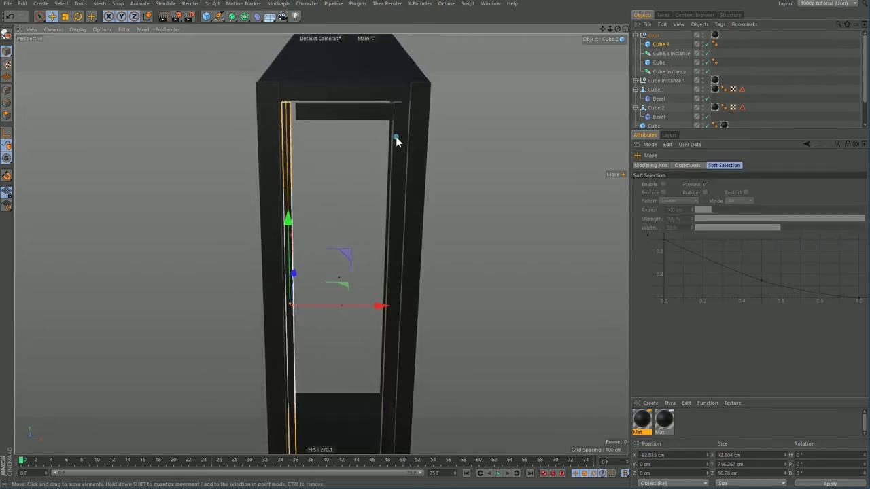
left_click(395, 140)
left_click_drag(449, 312, 462, 307)
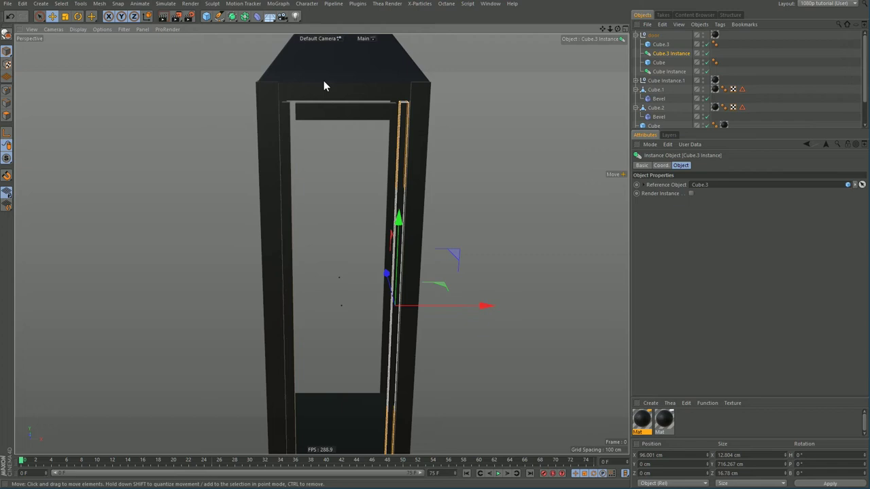
Reduce the door's upper crossbar to about 17.8 cm high and raise it to the upper ends of the side bars.
left_click(334, 113)
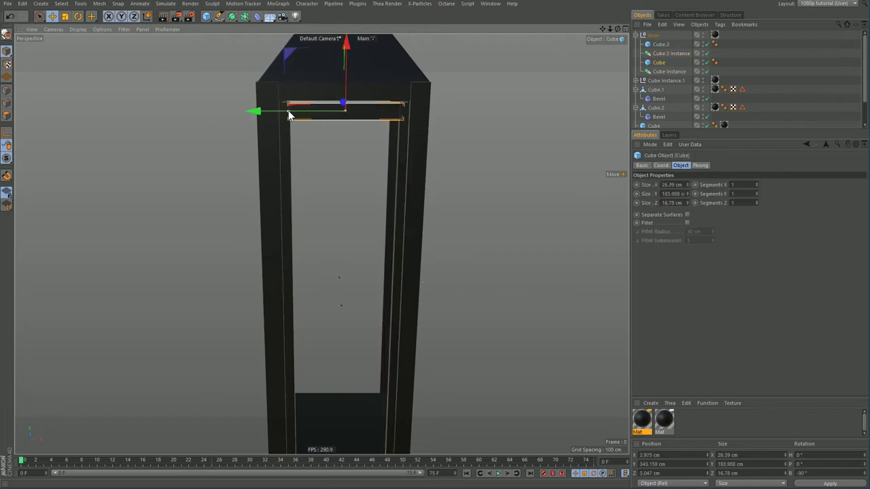
left_click_drag(346, 106, 347, 110)
left_click_drag(349, 75, 347, 70)
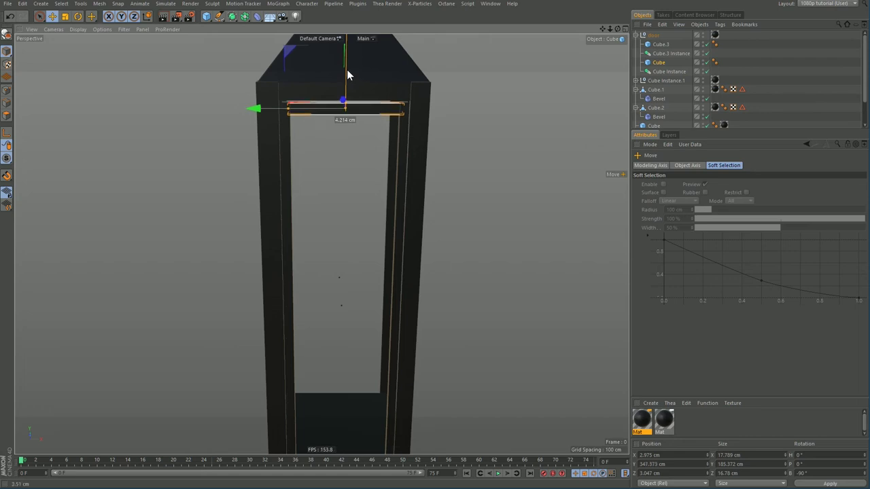
left_click(465, 88)
Examine the gaps around the door's upper edge and the lantern's overall shape from several angles.
left_click_drag(384, 94, 353, 91, "alt")
right_click_drag(409, 82, 399, 92, "alt")
left_click(356, 104)
right_click_drag(323, 96, 390, 89, "alt")
left_click_drag(422, 70, 423, 69)
right_click_drag(424, 69, 315, 117, "alt")
left_click(316, 59)
left_click_drag(317, 59, 334, 103, "alt")
right_click_drag(334, 102, 306, 127, "alt")
left_click_drag(333, 134, 365, 133, "alt")
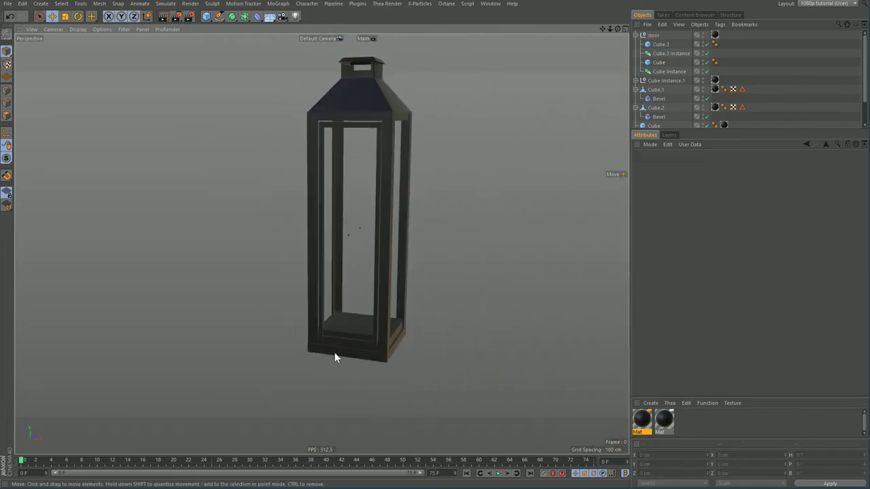
Lower the door's bottom crossbar instance to the lower ends of the side bars.
scroll(334, 358, "up", 4)
scroll(311, 310, "up", 2)
left_click(311, 314)
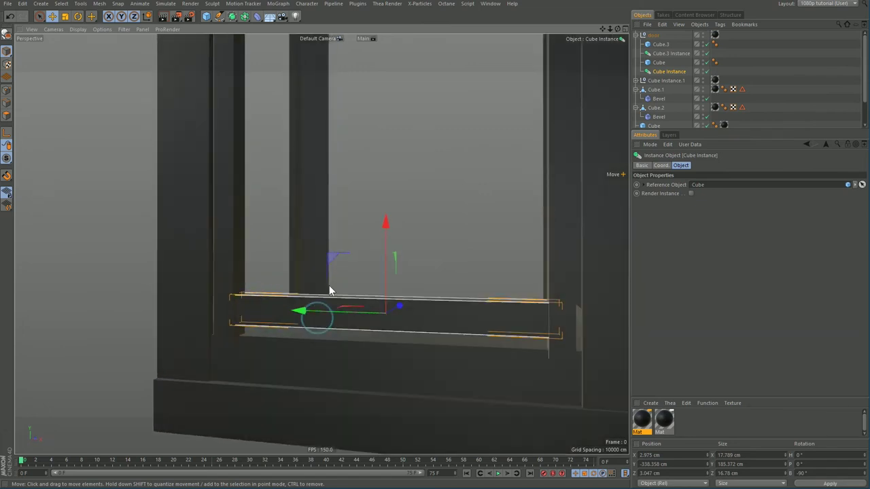
left_click_drag(384, 229, 387, 237)
scroll(449, 231, "down", 3)
left_click(425, 200)
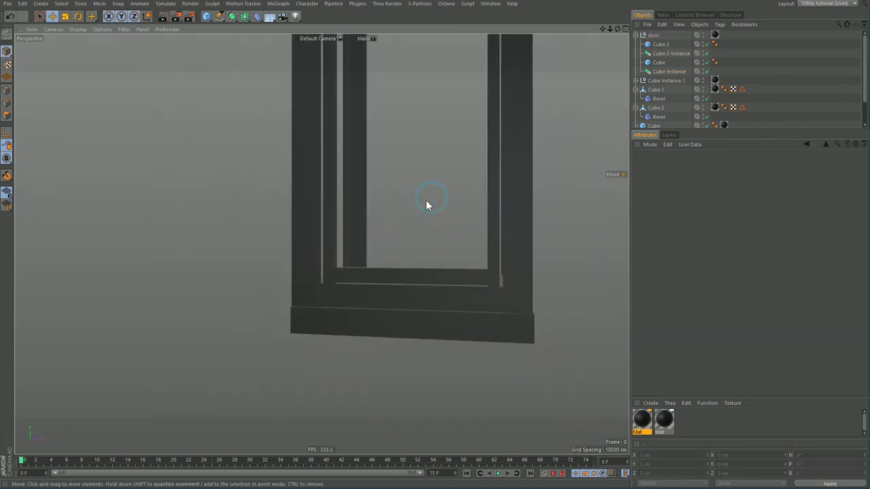
left_click_drag(425, 200, 440, 191, "alt")
right_click_drag(440, 191, 454, 178, "alt")
middle_click_drag(454, 178, 338, 284, "alt")
right_click_drag(347, 287, 374, 292, "alt")
left_click_drag(375, 297, 318, 200, "alt")
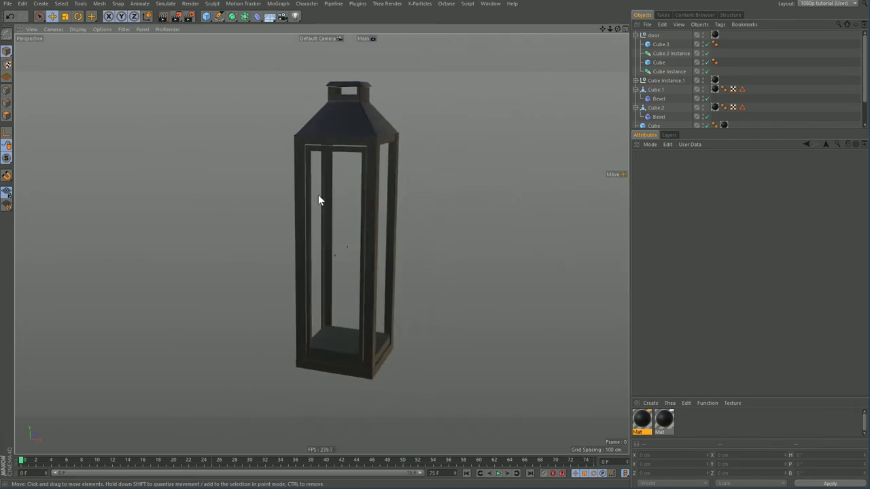
Draw a cubic spline with the Pen tool in the front view, from the neck's right side up and around as a handle half.
middle_click(318, 200)
scroll(501, 317, "up", 6)
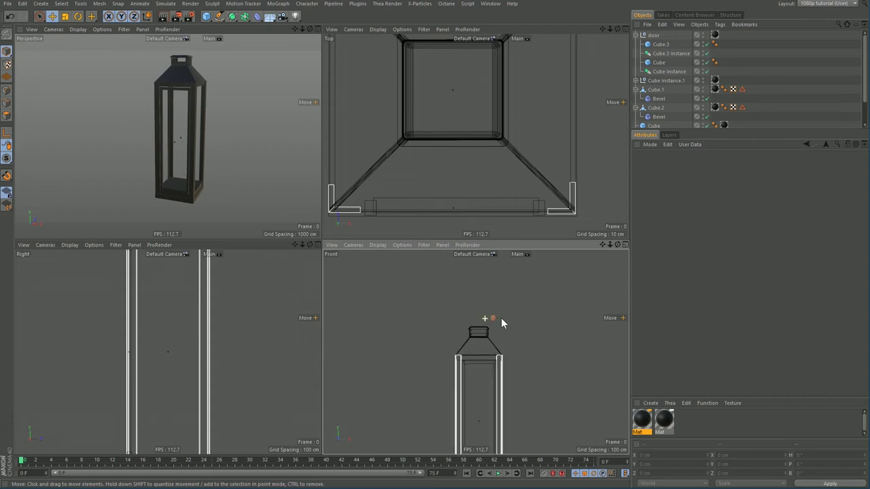
left_click(219, 16)
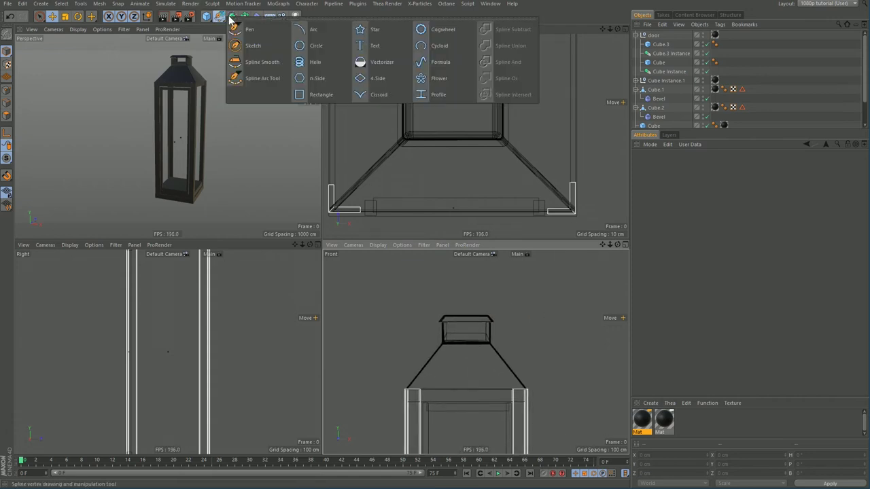
left_click(250, 30)
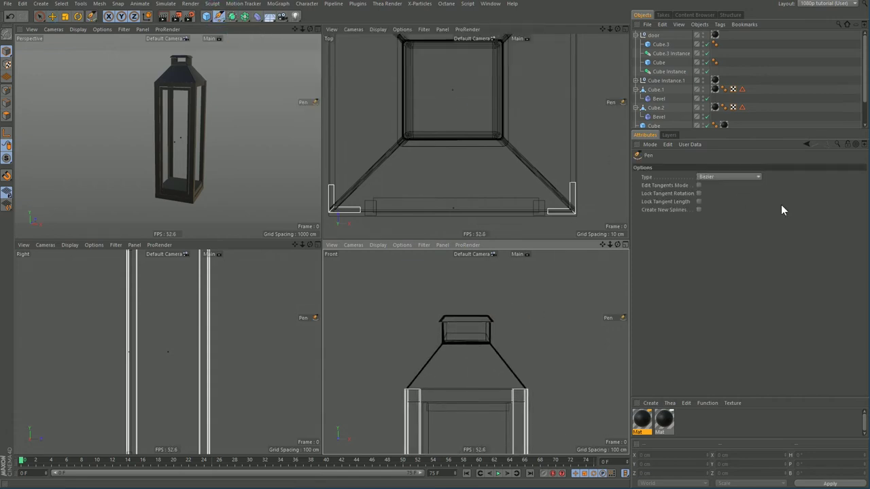
left_click(720, 177)
left_click(722, 196)
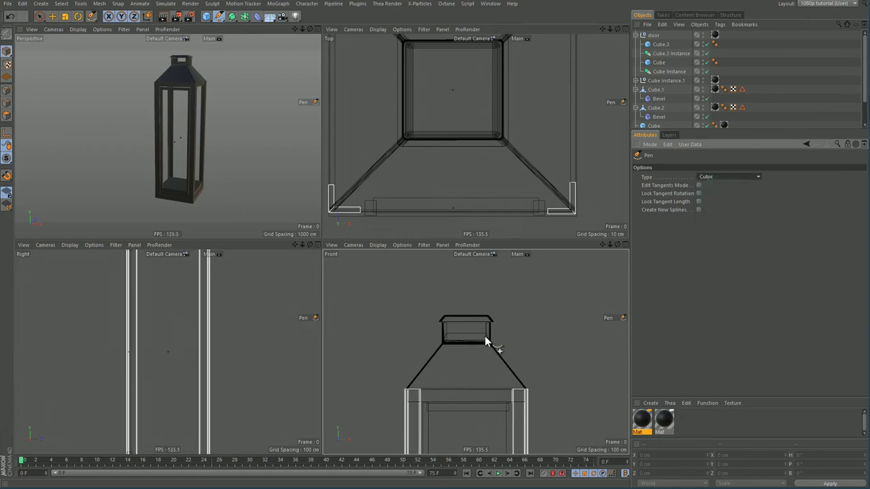
left_click(488, 333)
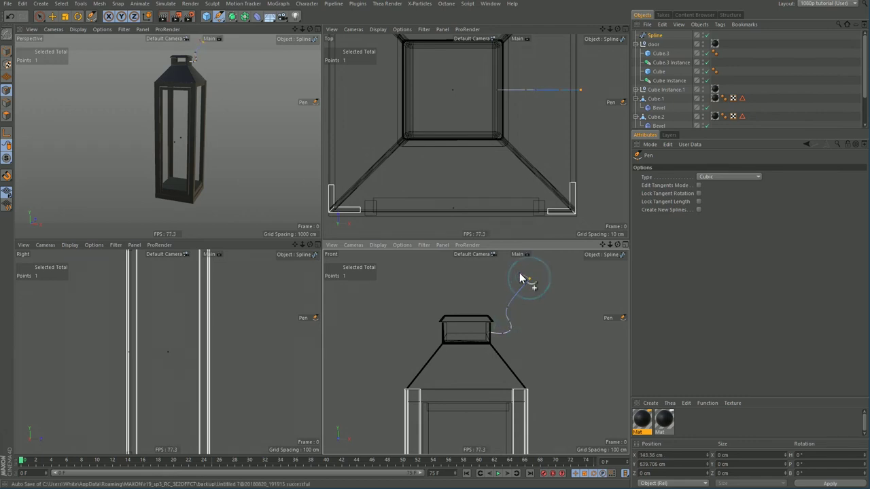
middle_click_drag(521, 276, 548, 326, "alt")
left_click(546, 276)
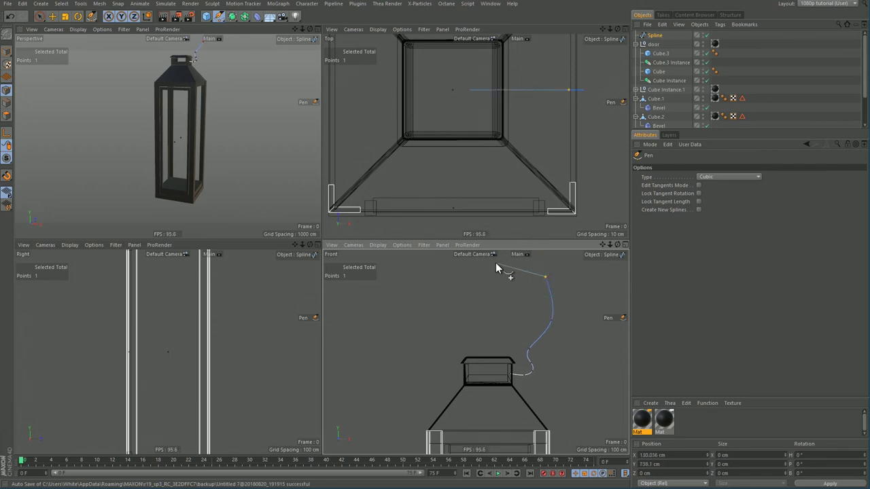
left_click(434, 268)
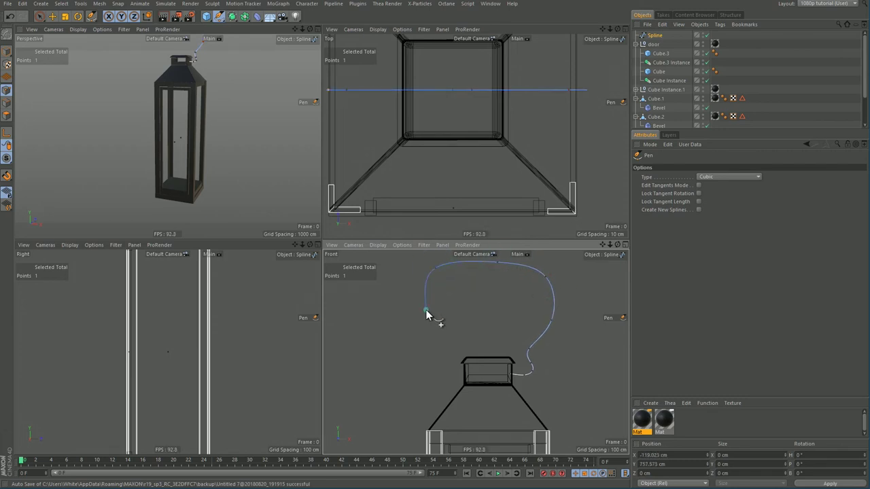
left_click(442, 334)
key("Escape")
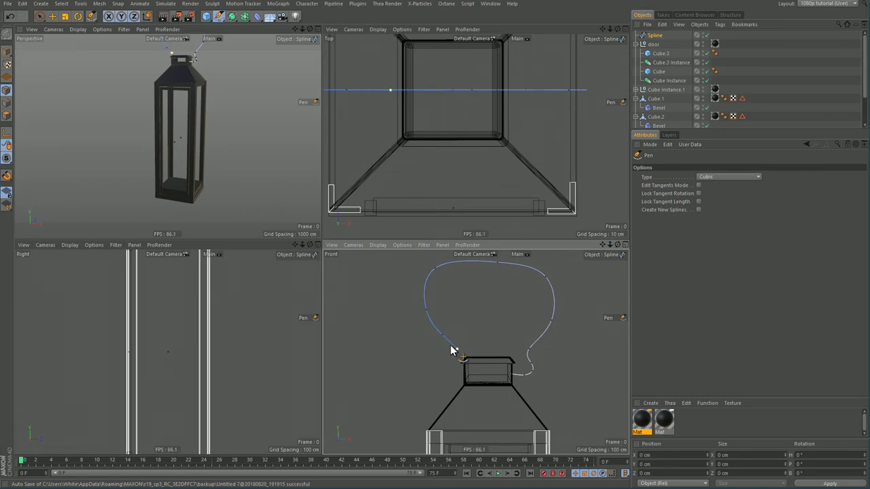
key("ctrl+z")
Move the handle spline's top end to the lantern's centre line and its shoulder point to about X 116 cm, Y 748 cm.
key("e")
left_click_drag(470, 257, 512, 295)
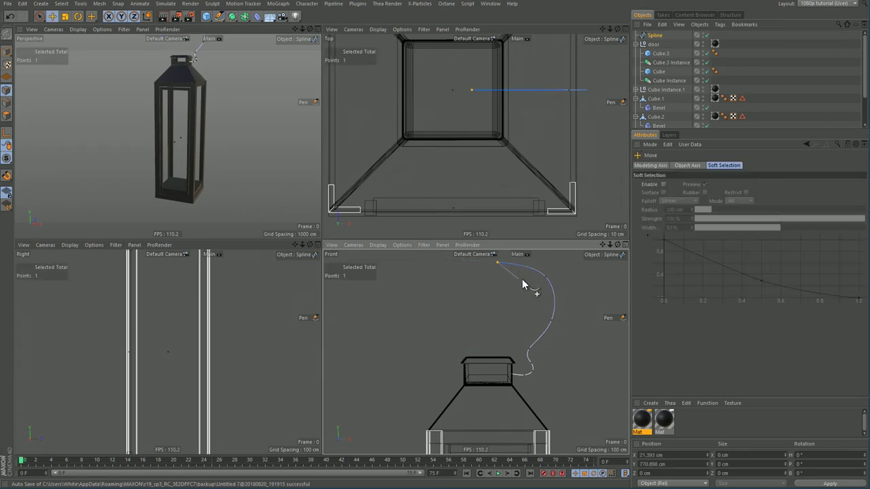
left_click_drag(535, 267, 539, 295)
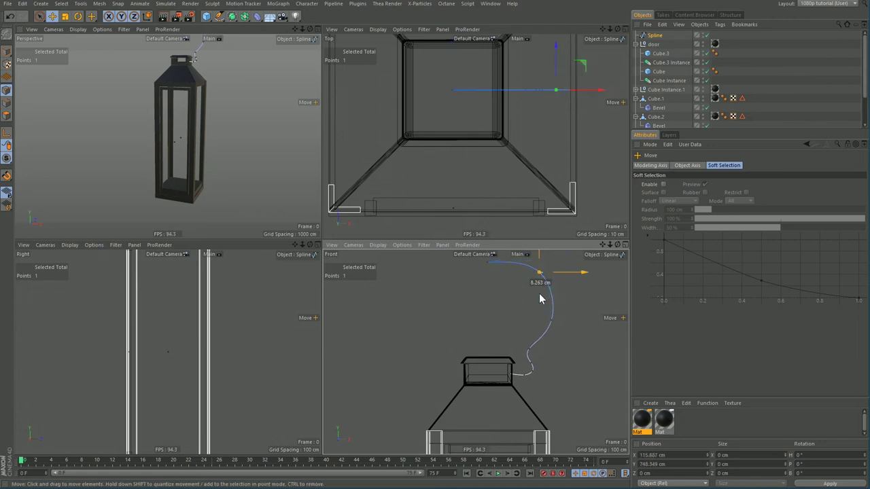
Flatten the handle spline's three lowest points, shift them into the neck at about X 57 cm, and move the bend point to about X 85 cm.
scroll(534, 377, "up", 3)
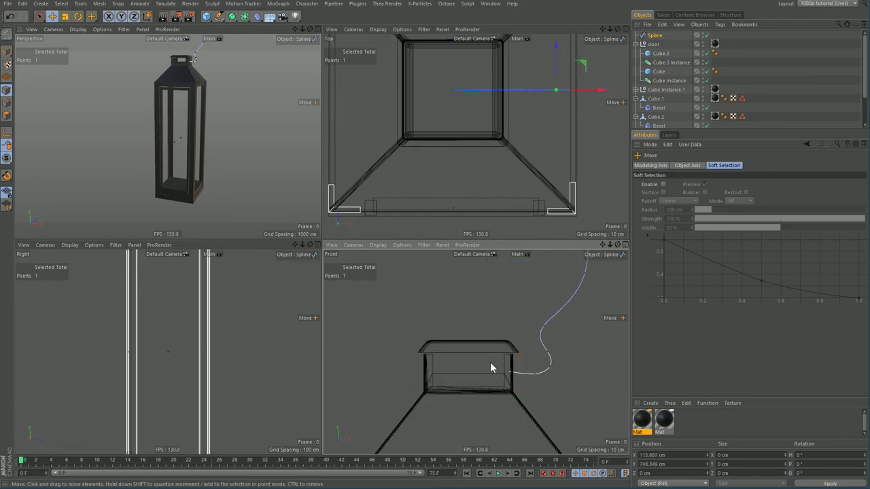
left_click_drag(571, 387, 571, 387)
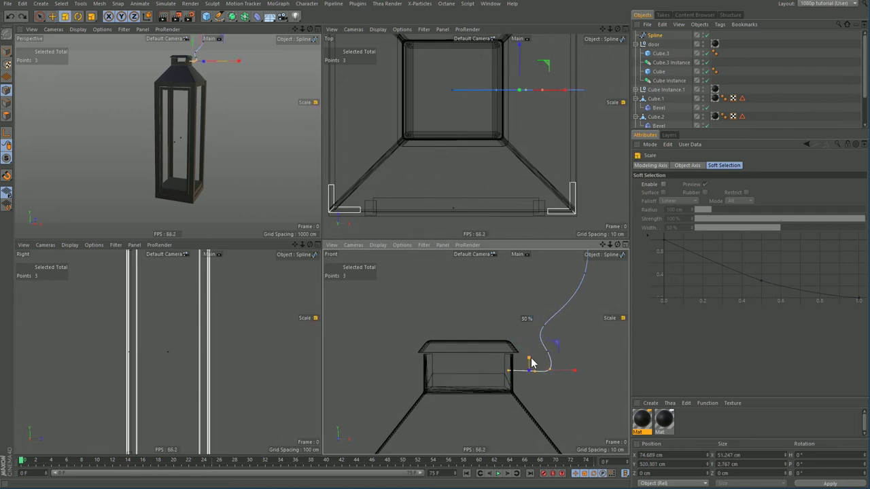
key("e")
left_click_drag(575, 372, 574, 353)
left_click(548, 352)
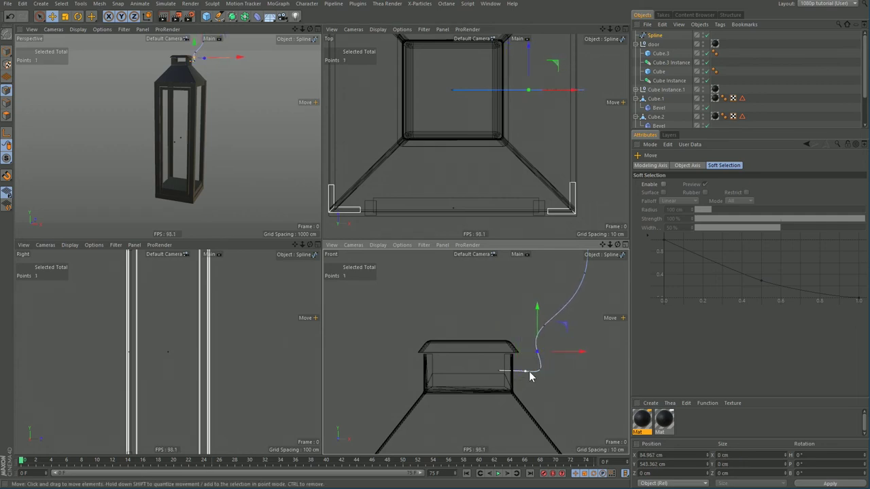
left_click_drag(542, 370, 543, 371)
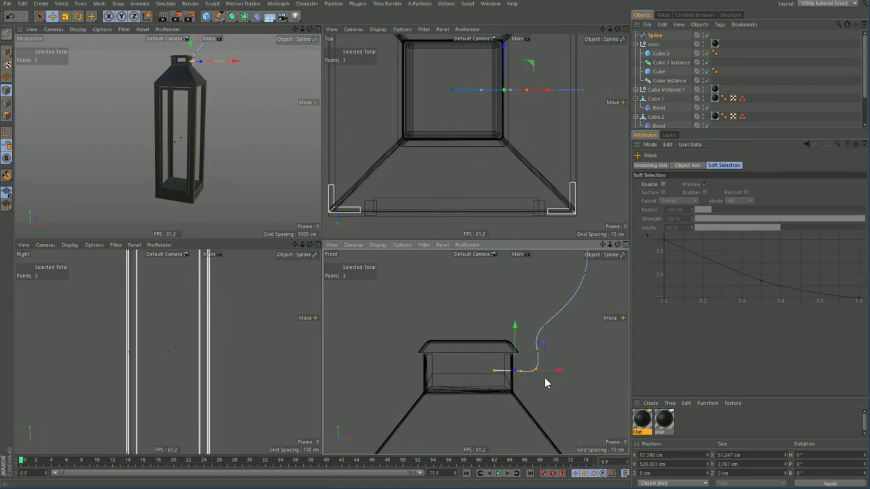
key("Return")
scroll(533, 294, "down", 5)
middle_click_drag(523, 299, 522, 343, "alt")
right_click_drag(534, 334, 563, 328, "alt")
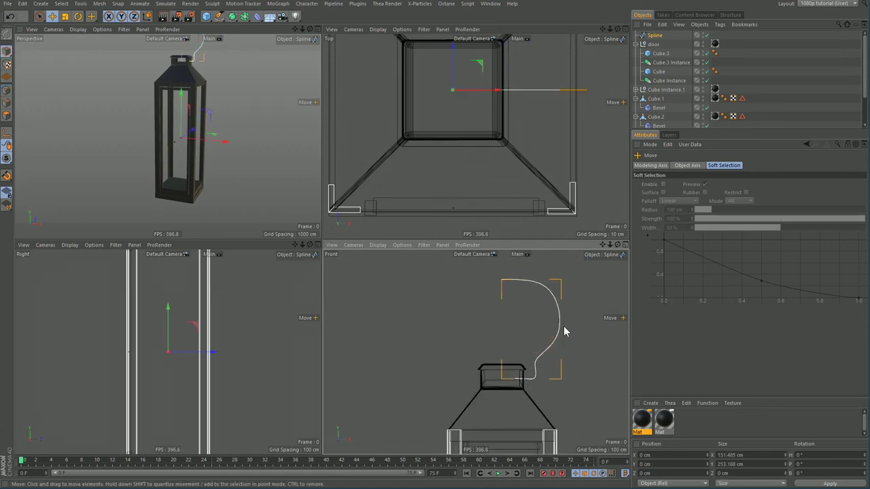
Center the handle spline's axis and sweep a six-sided n-Side profile about 16 cm wide along it.
left_click_drag(219, 16, 241, 20)
left_click(232, 17)
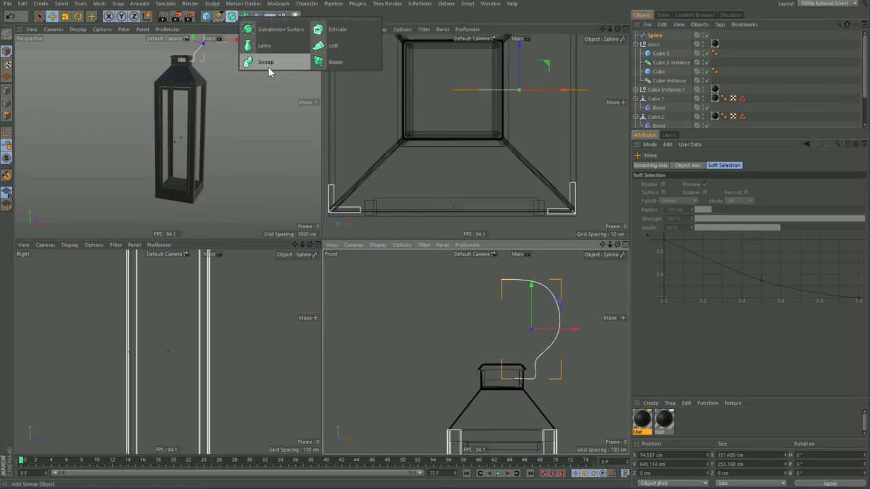
left_click_drag(265, 62, 265, 62)
left_click_drag(219, 16, 320, 78)
key("t")
left_click_drag(560, 310, 194, 345)
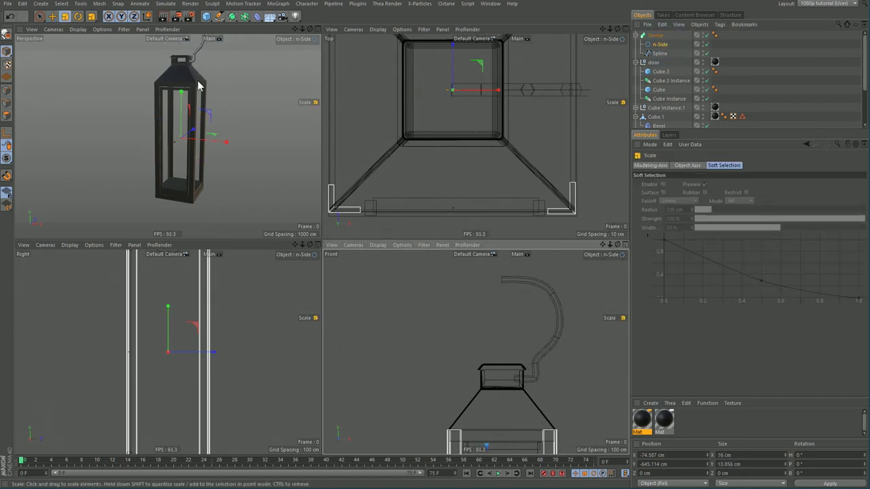
Set the handle spline's intermediate points to Subdivided.
middle_click(199, 86)
middle_click_drag(345, 125, 356, 212, "alt")
left_click_drag(361, 188, 381, 176, "alt")
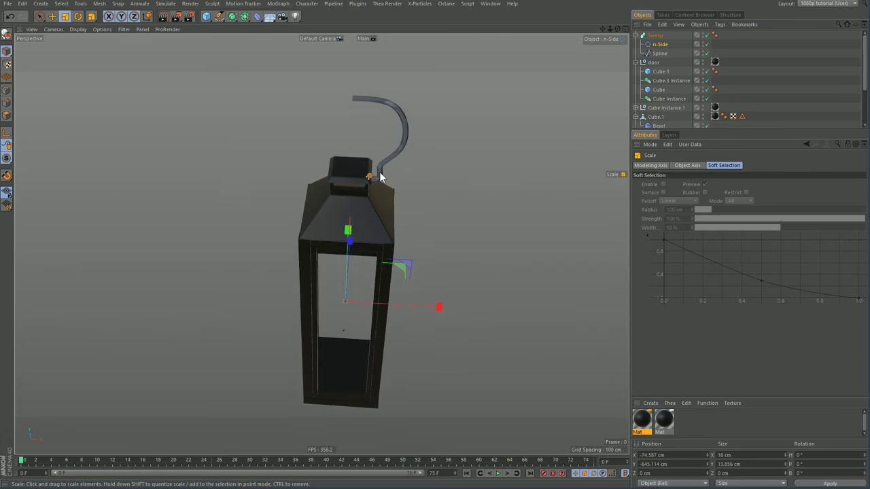
scroll(379, 172, "up", 10)
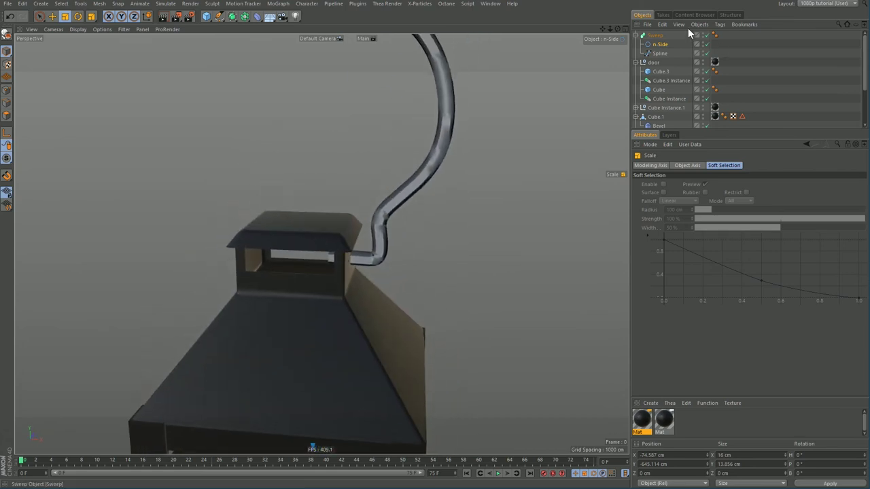
left_click(656, 53)
left_click(728, 202)
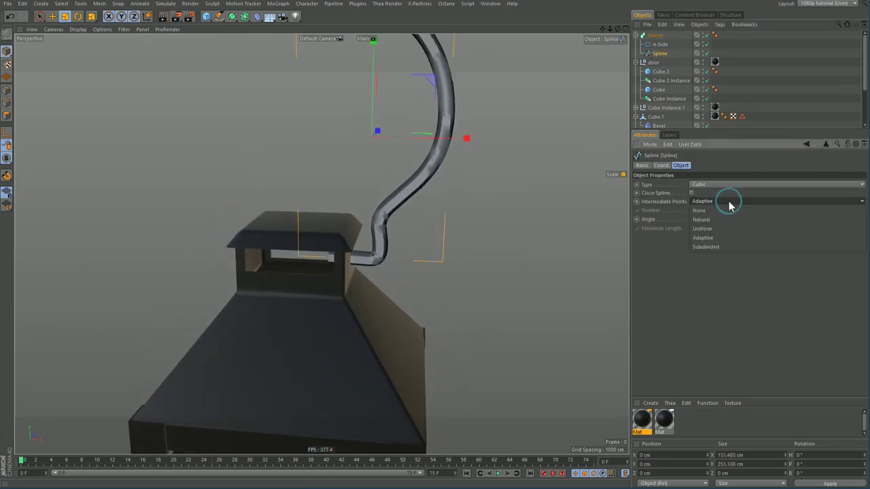
left_click(722, 243)
mouse_move(378, 218)
left_mouse_down("alt")
mouse_move(341, 195)
mouse_move(370, 203)
left_mouse_up("alt")
Set the sweep's Phong angle to 90° and scale its n-Side profile down to about 7.2 cm wide.
left_click(715, 34)
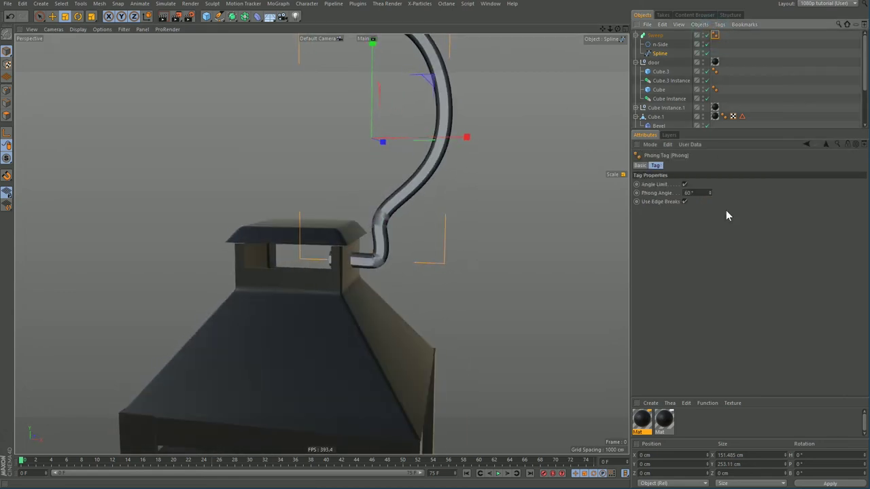
key("Return")
scroll(403, 192, "down", 3)
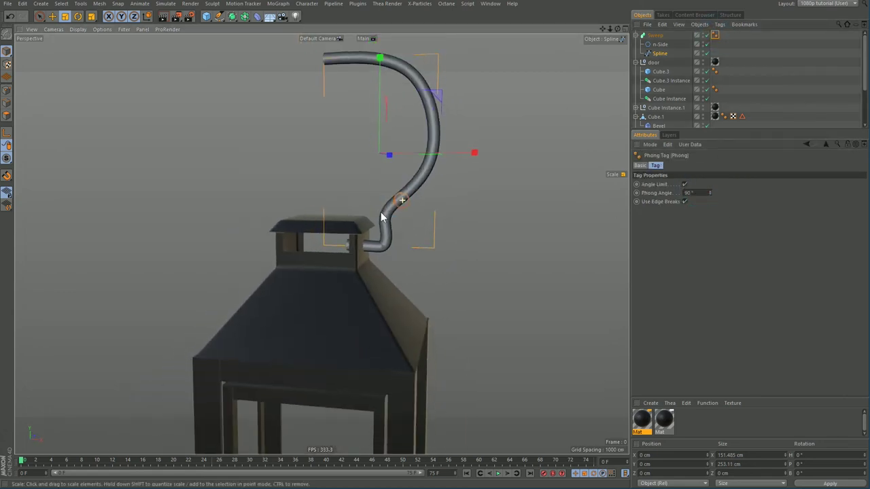
middle_click_drag(403, 191, 421, 252, "alt")
left_click(667, 43)
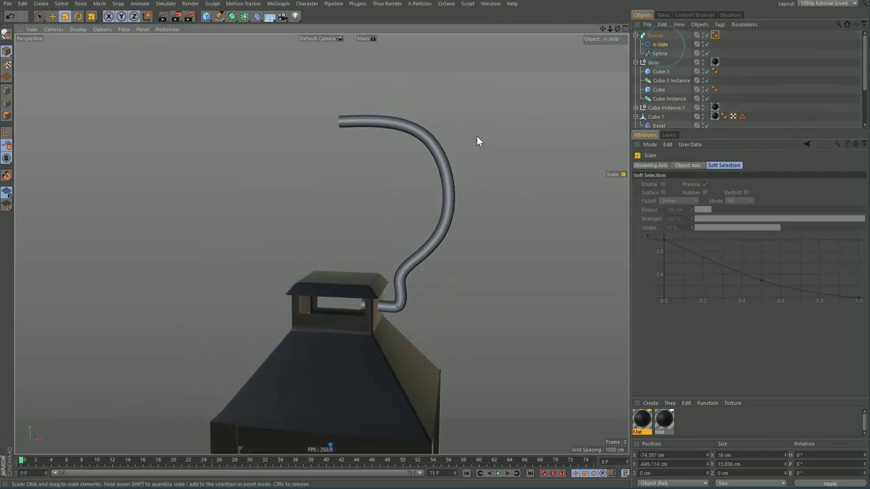
key("e")
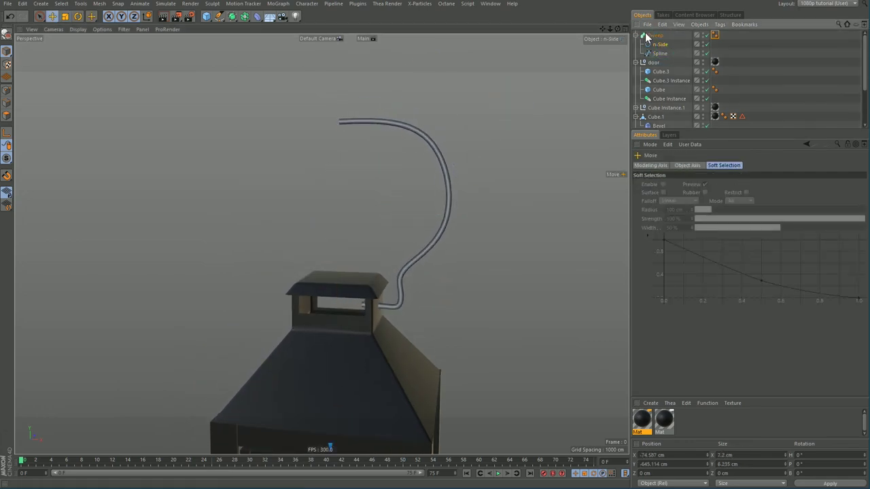
Mirror the handle sweep across the ZY plane with a Symmetry object.
left_click(446, 143)
left_click(237, 21)
left_click(244, 16)
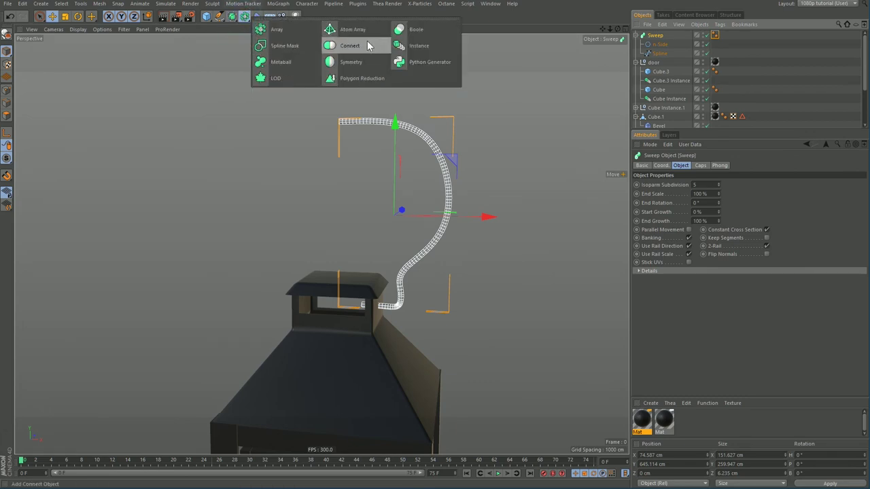
left_click(351, 61)
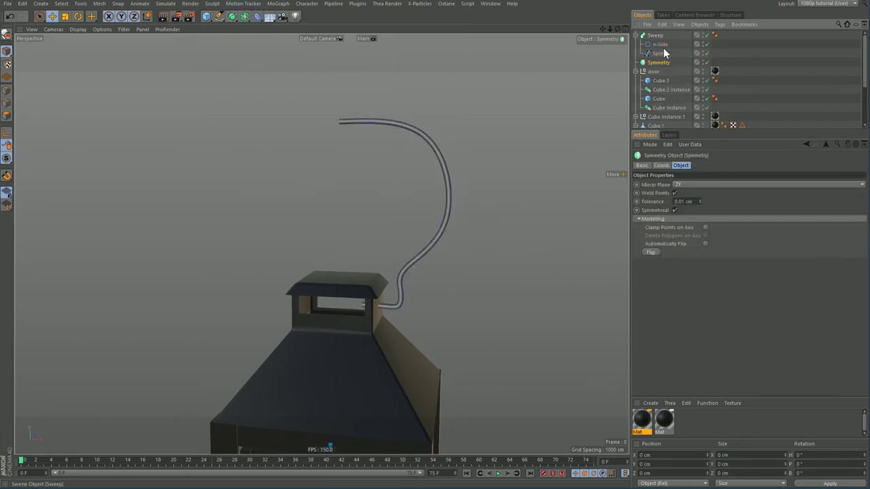
left_click_drag(657, 63, 658, 63)
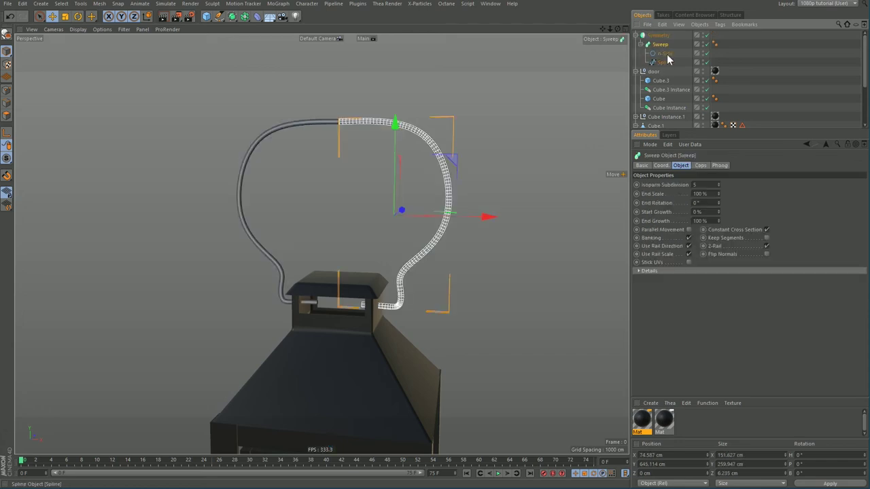
left_click(678, 37)
left_click_drag(384, 120, 377, 114, "alt")
scroll(321, 268, "down", 4)
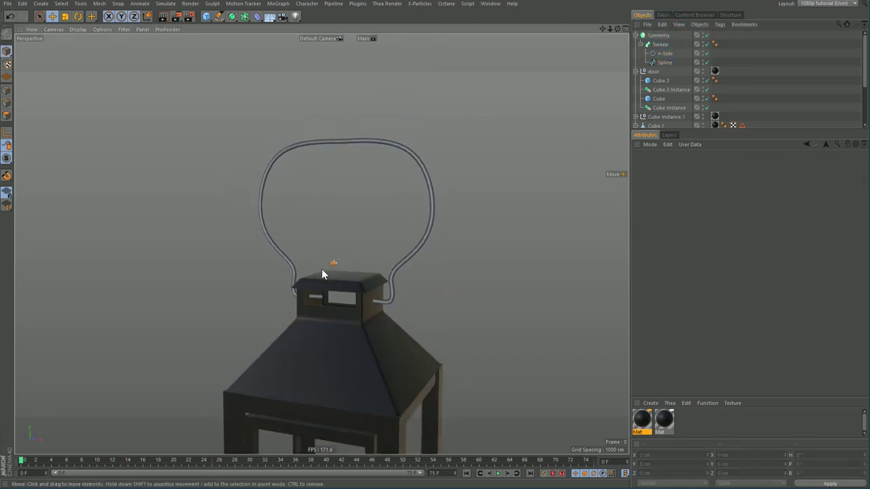
Copy the dark material onto the mirrored handle's Symmetry object.
left_click_drag(714, 72, 732, 36, "ctrl")
scroll(377, 315, "down", 3)
middle_click_drag(349, 323, 364, 229, "alt")
left_click_drag(365, 232, 402, 184, "alt")
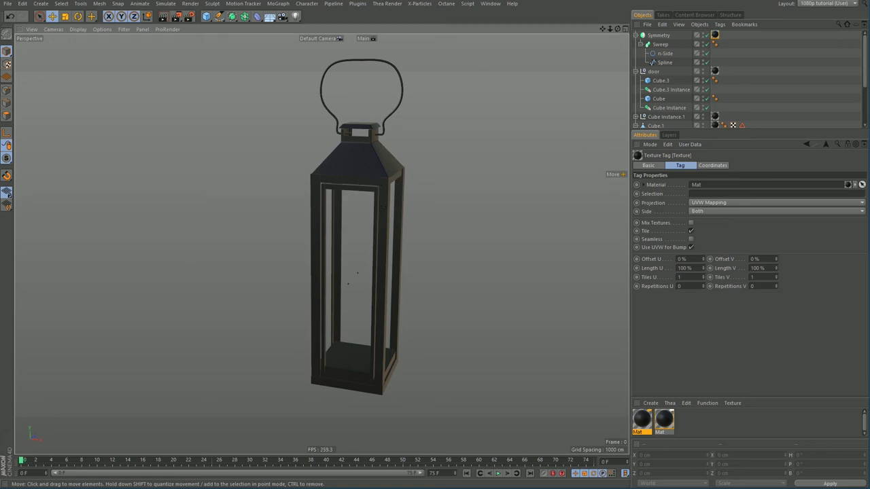
Add a cylinder for the hinge pin, scale it to about 11 cm wide and 58 cm tall, and raise it to about Y 224 cm.
left_click(206, 17)
left_click(391, 30)
key("e")
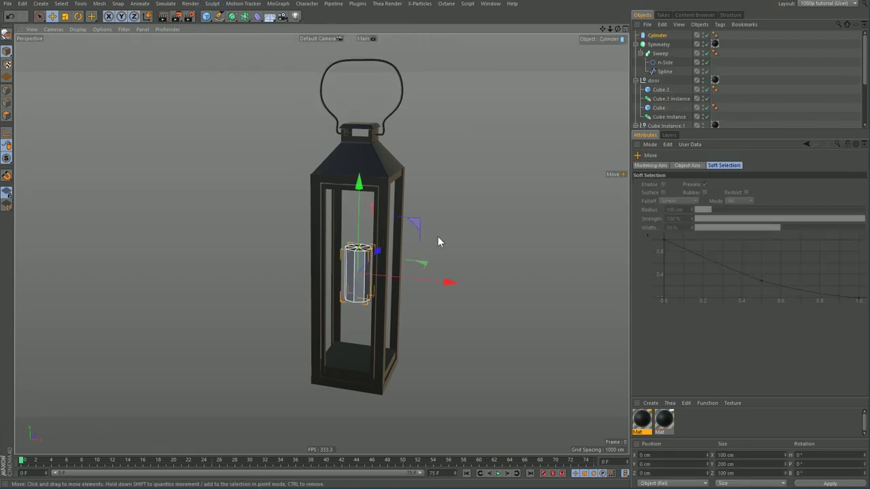
key("t")
right_click_drag(346, 283, 438, 267, "alt")
left_click_drag(565, 214, 396, 197)
key("e")
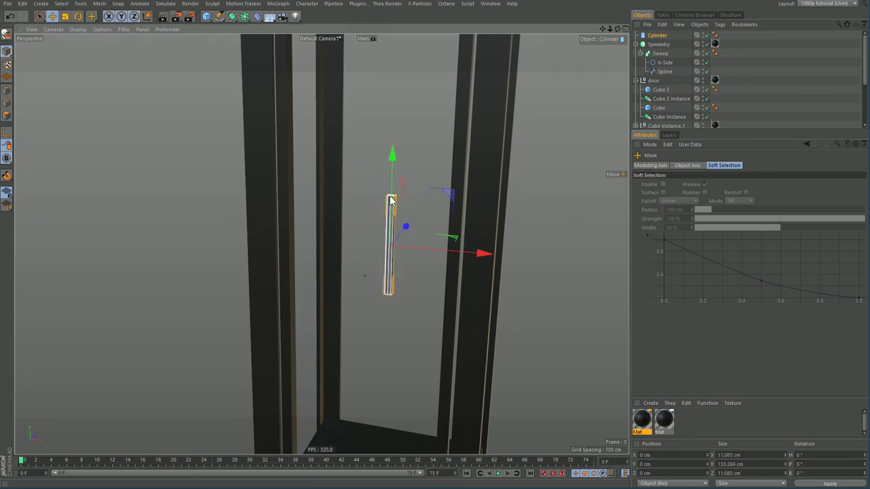
left_click_drag(447, 195, 541, 16)
middle_click_drag(556, 43, 564, 300, "alt")
left_click_drag(565, 301, 512, 332, "alt")
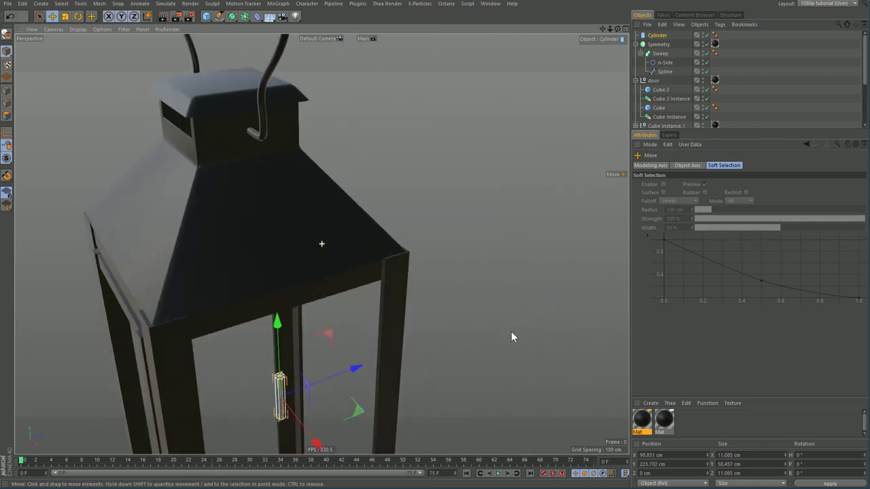
Move the hinge cylinder to the front of the post beside the door's edge, at about X 113 cm and Z -143 cm.
middle_click_drag(288, 399, 359, 253, "alt")
left_click_drag(459, 182, 355, 208)
left_click_drag(273, 220, 389, 209, "alt")
right_click_drag(267, 204, 294, 191, "alt")
left_click_drag(309, 238, 331, 234)
scroll(284, 212, "up", 2)
left_click_drag(284, 212, 274, 246, "alt")
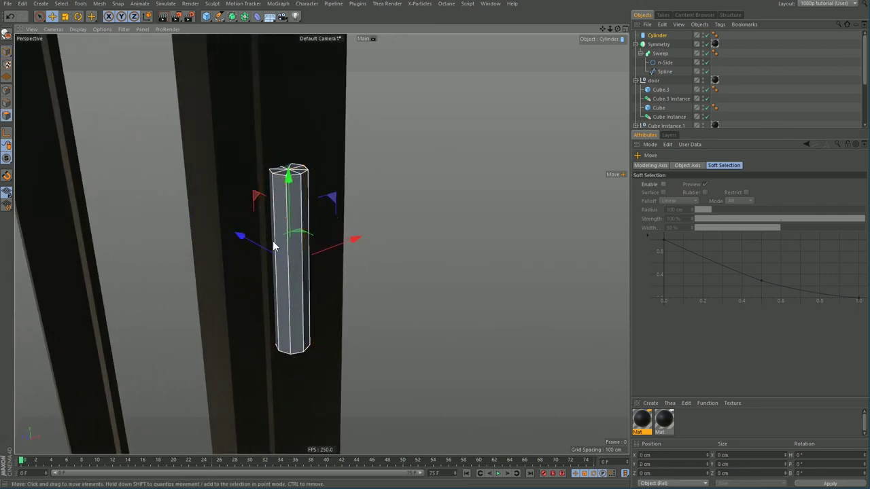
Make the hinge cylinder editable and pull one side face out over the door frame as a leaf, about 27 cm wide overall.
key("c")
left_click(272, 210)
left_click_drag(272, 210, 197, 266, "alt")
key("e")
left_click(148, 15)
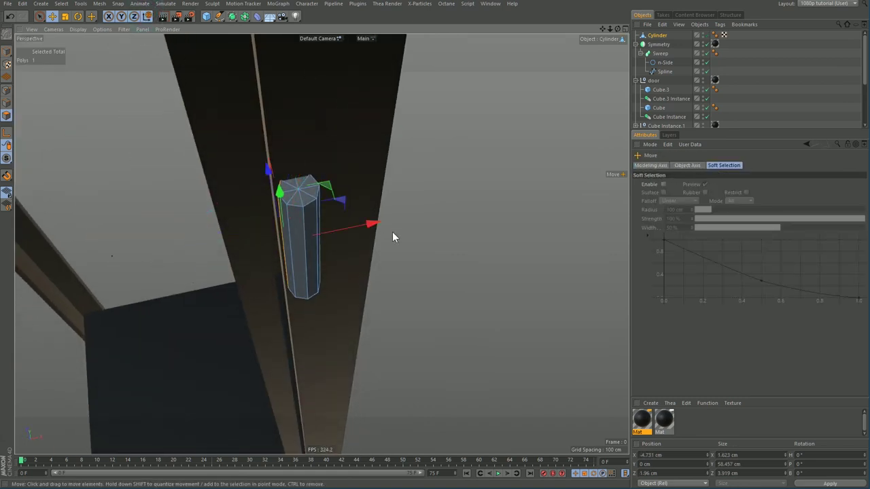
left_click_drag(372, 225, 285, 186)
left_click_drag(248, 214, 217, 233, "alt")
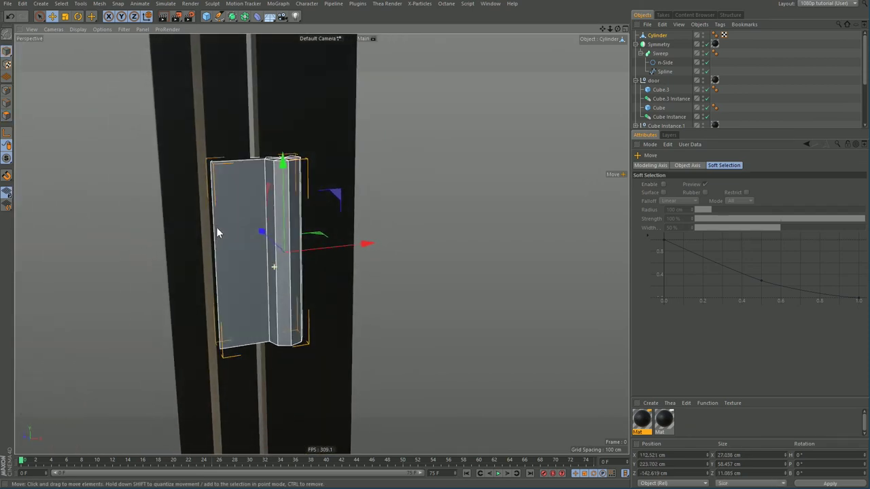
Put the hinge in a Subdivision Surface and add loop cuts close to its top, bottom and outer leaf edge.
left_click(232, 16, "alt")
left_click(662, 44)
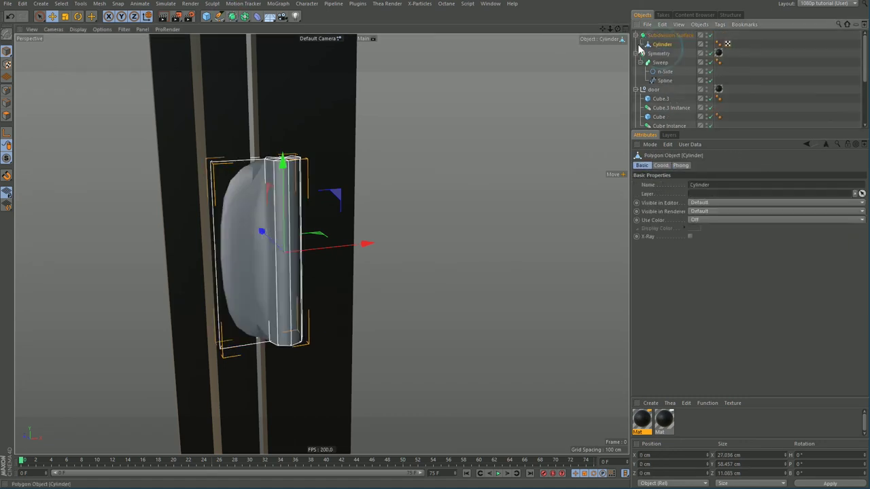
key("k")
key("l")
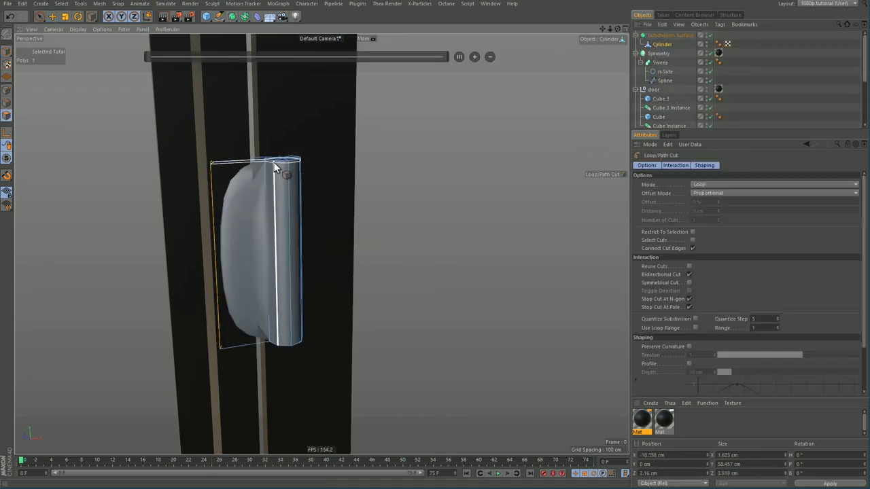
left_click(274, 161)
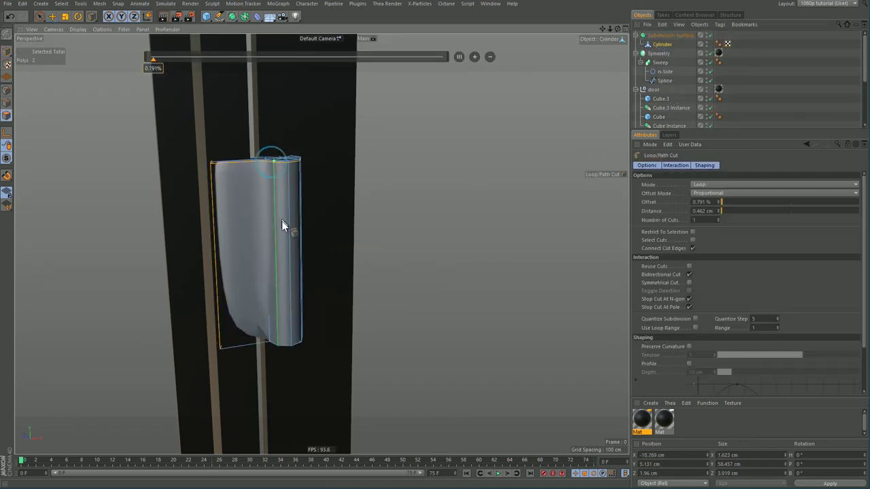
left_click(278, 344)
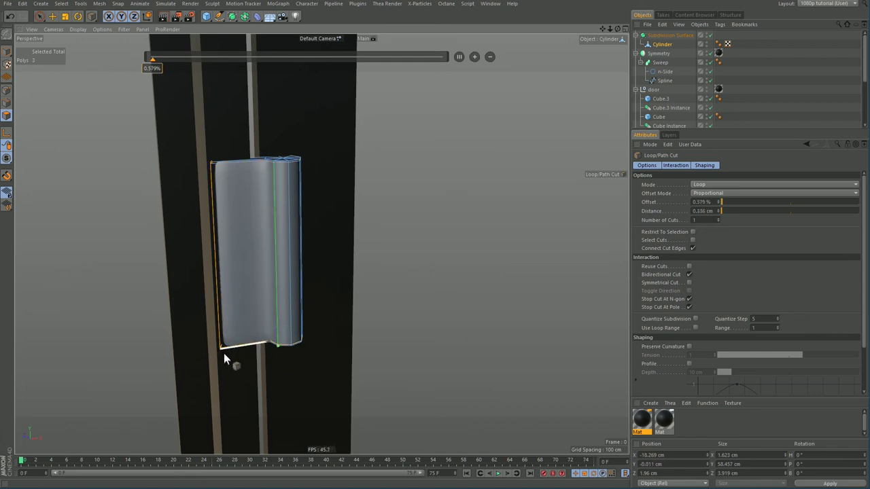
left_click(213, 162)
Copy the dark material onto the hinge's Subdivision Surface.
left_click_drag(254, 210, 296, 229, "alt")
key("e")
left_click_drag(249, 198, 254, 199)
left_click_drag(720, 53, 726, 35, "ctrl")
Create an instance of the hinge and place it on the same post near the bottom of the door.
left_click(672, 36)
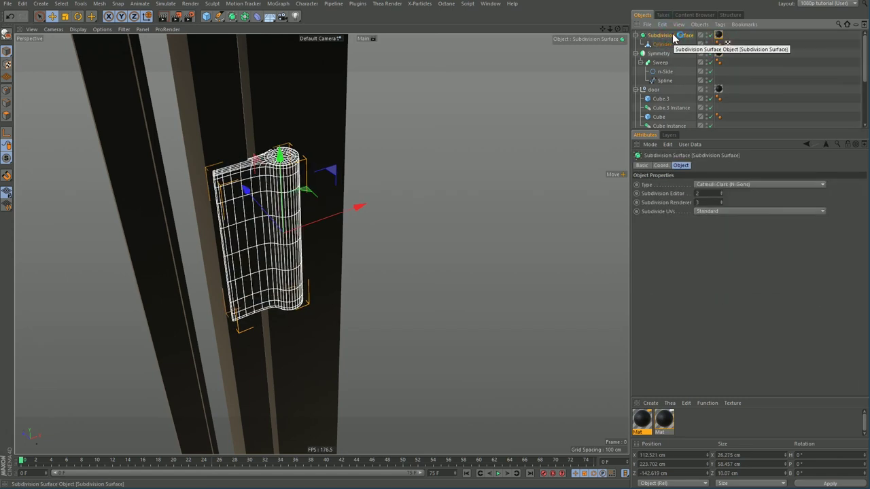
key("shift+i")
scroll(248, 292, "down", 6)
left_click_drag(261, 275, 253, 270, "alt")
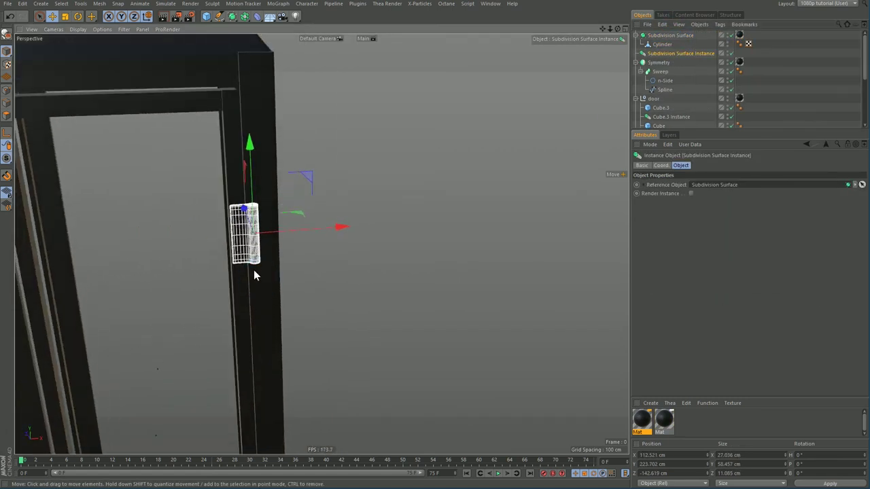
scroll(254, 271, "down", 4)
middle_click_drag(256, 271, 280, 187, "alt")
left_click_drag(274, 68, 293, 287)
left_click(353, 221)
left_click_drag(270, 198, 226, 185, "alt")
right_click_drag(295, 175, 254, 197, "alt")
left_click_drag(254, 202, 344, 229, "alt")
left_click_drag(324, 191, 328, 158, "alt")
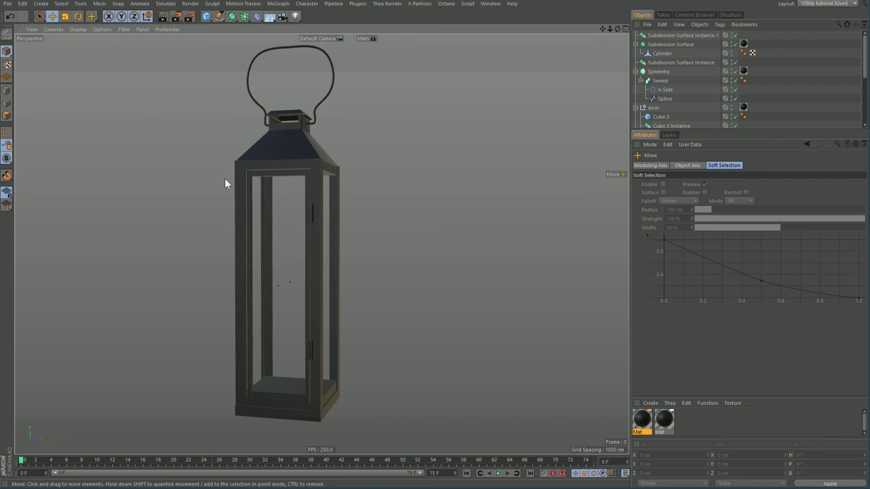
Add a latch cylinder about 9.7 cm wide and 19.4 cm tall in front of the door's opening side, near X -90 cm and Z -143 cm.
left_click(206, 18)
left_click(388, 30)
middle_click(384, 178)
key("t")
left_click_drag(474, 101, 198, 170)
key("e")
left_click_drag(511, 123, 431, 249)
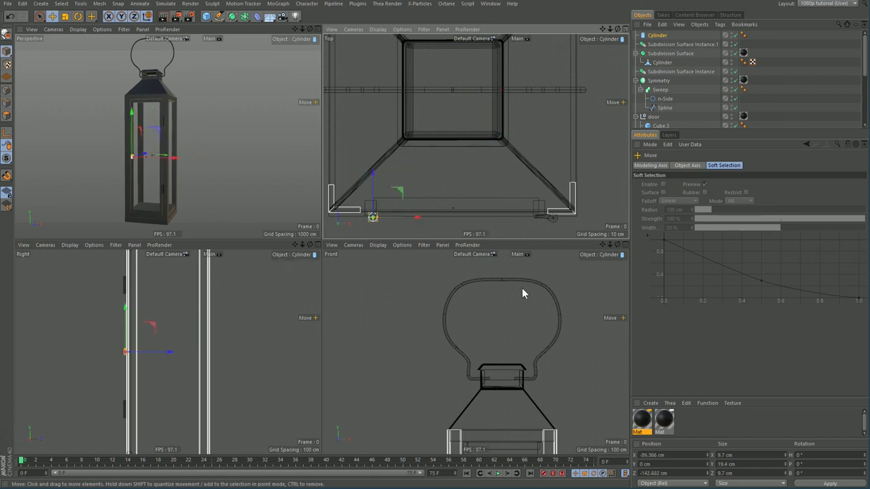
Enlarge the latch cylinder to about 10.8 by 21.7 cm and position it on the door seam at about X -102 cm and Y 85 cm.
scroll(115, 344, "up", 3)
left_click_drag(138, 330, 138, 279)
scroll(503, 395, "up", 5)
middle_click_drag(520, 324, 520, 353, "alt")
scroll(519, 352, "down", 4)
left_click_drag(514, 339, 508, 359)
key("t")
key("e")
left_click_drag(554, 326, 564, 327)
scroll(594, 340, "down", 5)
middle_click_drag(588, 345, 469, 323, "alt")
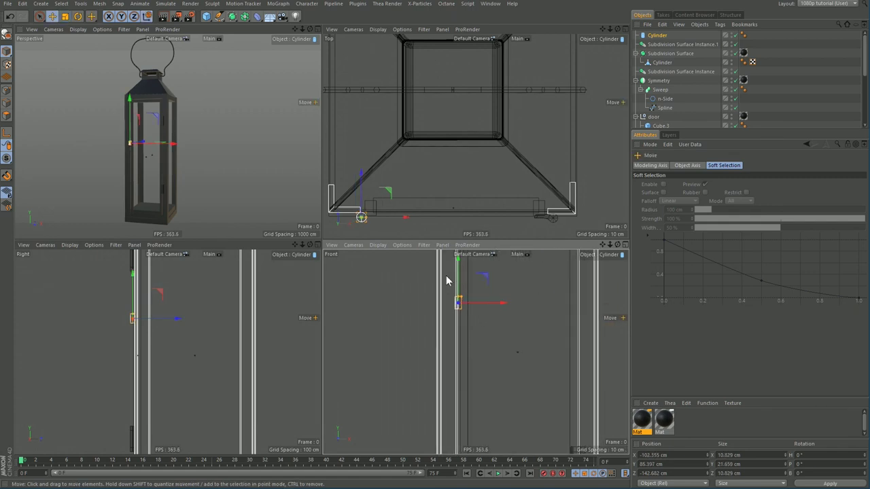
Create an instance of the latch cylinder and lower it along the door seam to about Y -31 cm.
key("shift+i")
left_click_drag(458, 270, 462, 341)
middle_click(141, 143)
right_click_drag(237, 276, 311, 262, "alt")
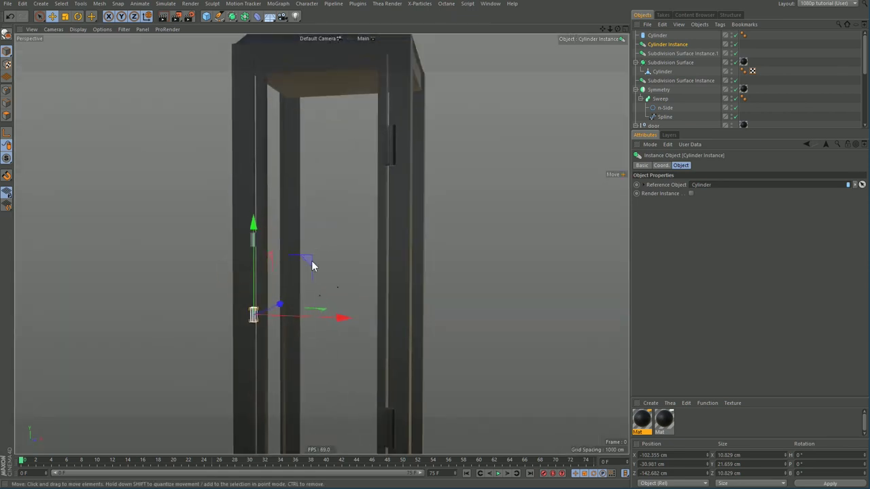
left_click_drag(312, 261, 259, 284, "alt")
right_click_drag(259, 284, 279, 281, "alt")
key("e")
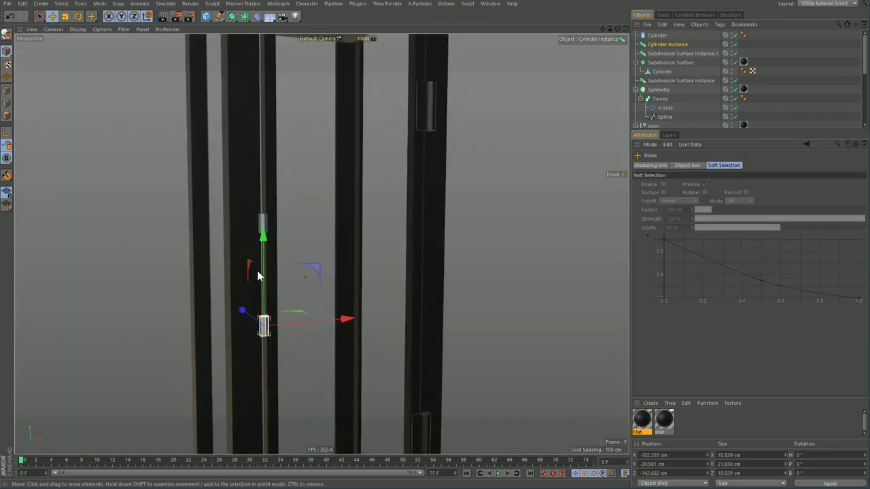
Duplicate the cylinder instance between the two latch barrels, stretch it into a thin connecting rod about 6.5 cm wide, and make it editable.
left_click_drag(263, 268, 270, 210, "ctrl")
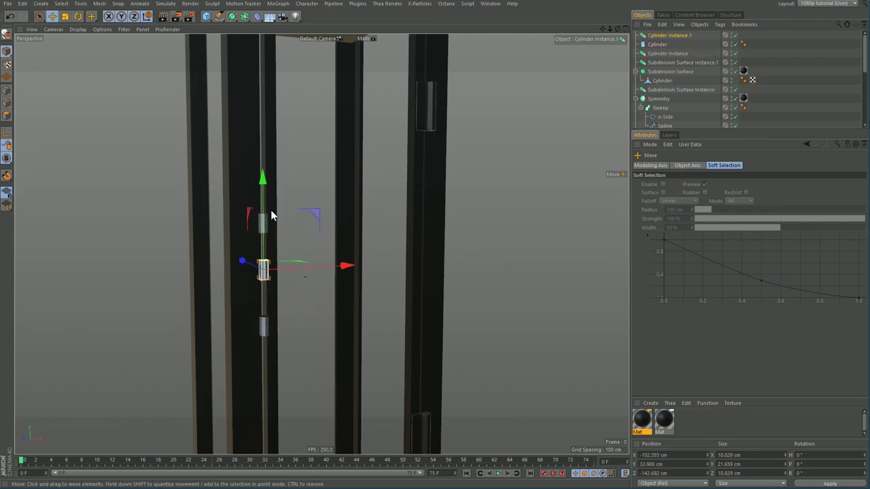
right_click_drag(253, 272, 268, 270, "alt")
scroll(269, 274, "up", 1)
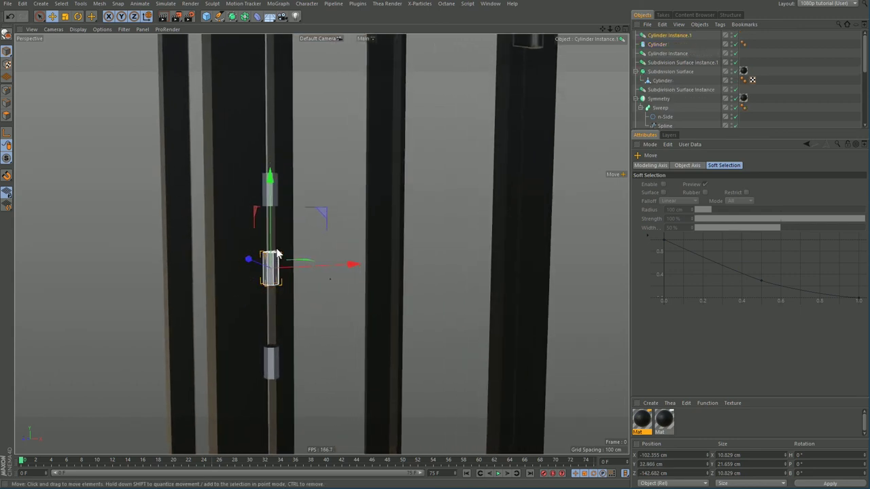
left_click(281, 258)
left_click_drag(282, 258, 271, 205)
key("c")
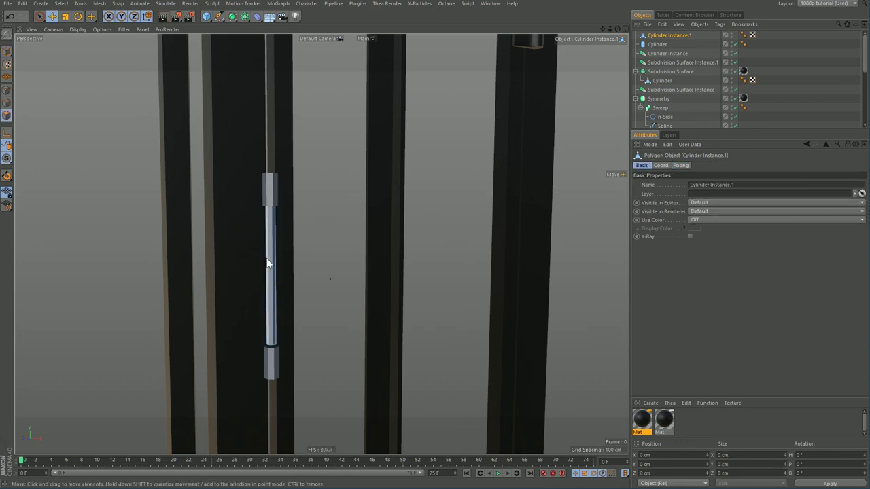
Cut three loops around the rod's middle and shift the central loop sideways about 13.4 cm to form a V-shaped bend.
key("k")
key("l")
left_click(272, 265)
left_click(274, 300)
left_click(272, 278)
key("Return")
left_click_drag(250, 269, 310, 281)
key("t")
key("e")
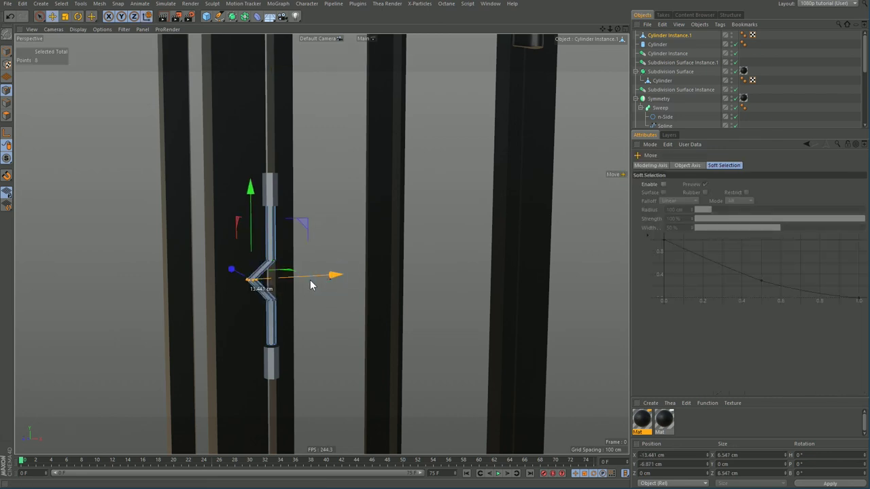
Extend the rod's bottom end points down through the lower barrel to about Y -81 cm.
key("Return")
key("Return")
right_click_drag(253, 334, 308, 360)
left_click_drag(271, 296, 274, 344)
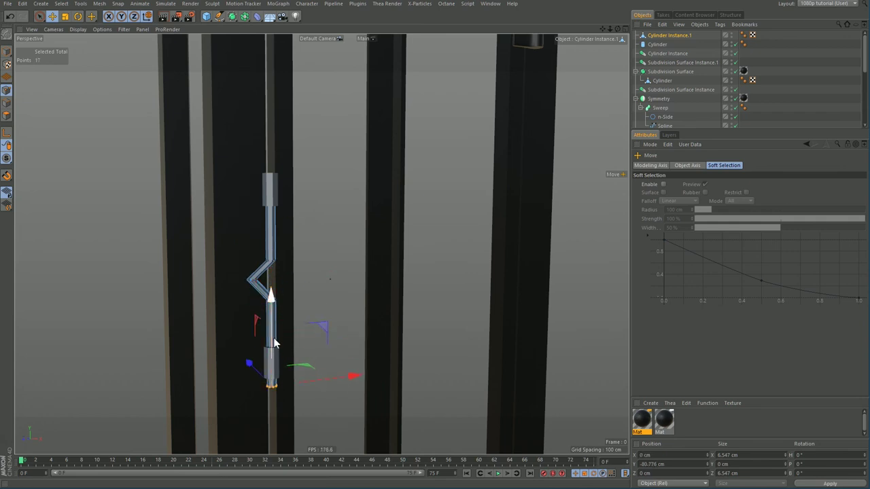
key("Return")
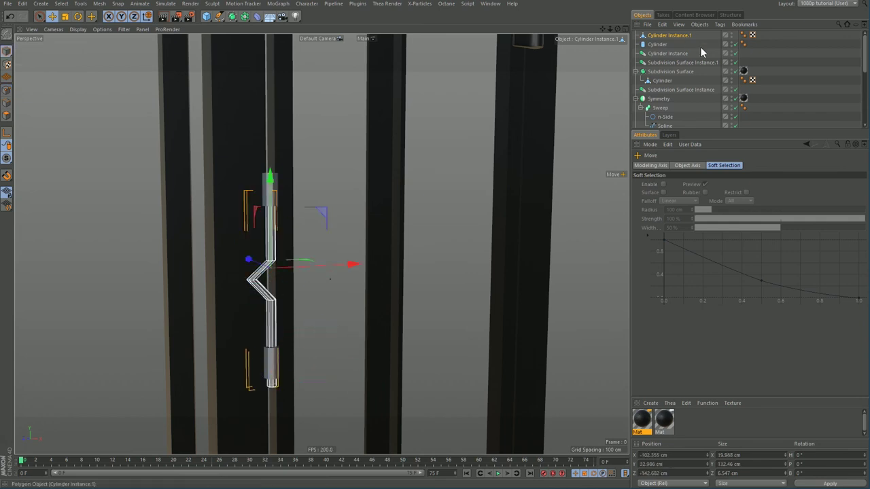
Put the latch rod in a Subdivision Surface and add supporting loop cuts around its bends and near its ends.
left_click(232, 16, "alt")
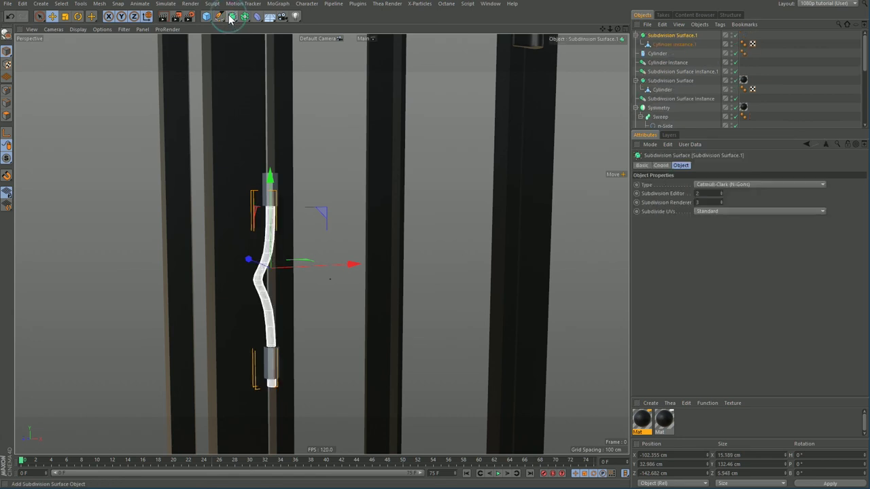
left_click(675, 44)
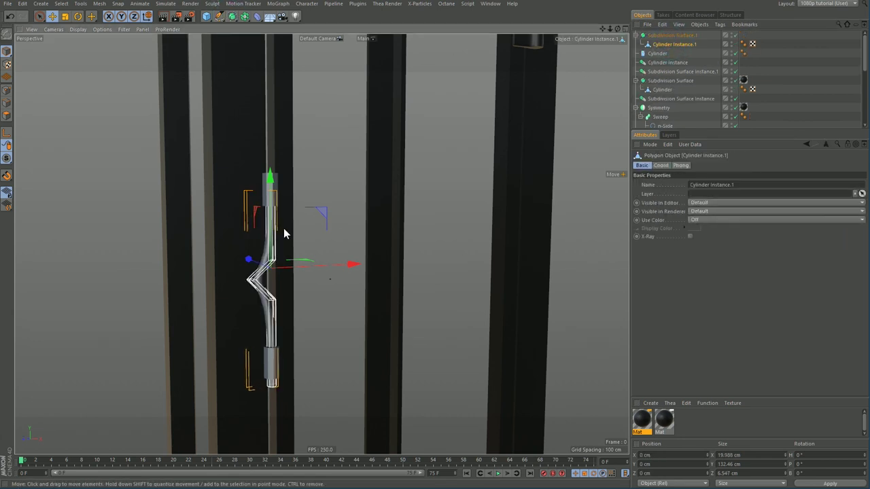
key("k")
key("l")
left_click(255, 276)
left_click(259, 289)
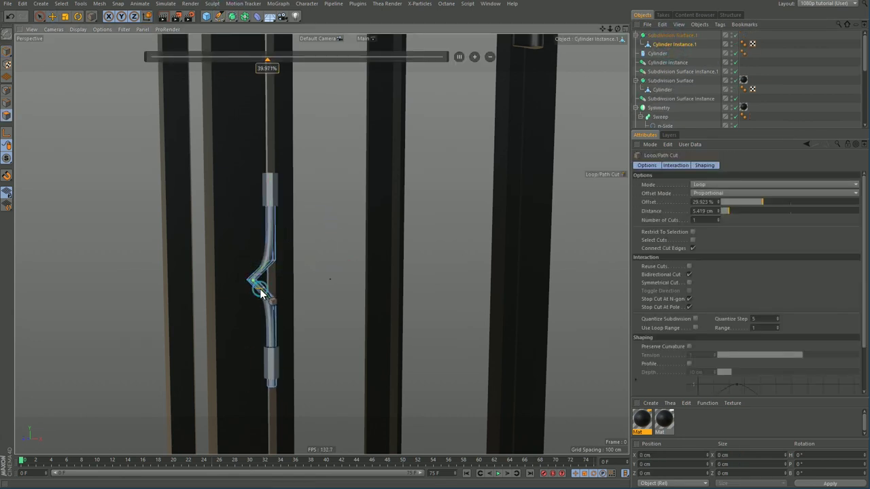
mouse_move(275, 254)
left_mouse_down()
mouse_move(292, 309)
mouse_move(329, 331)
left_mouse_up()
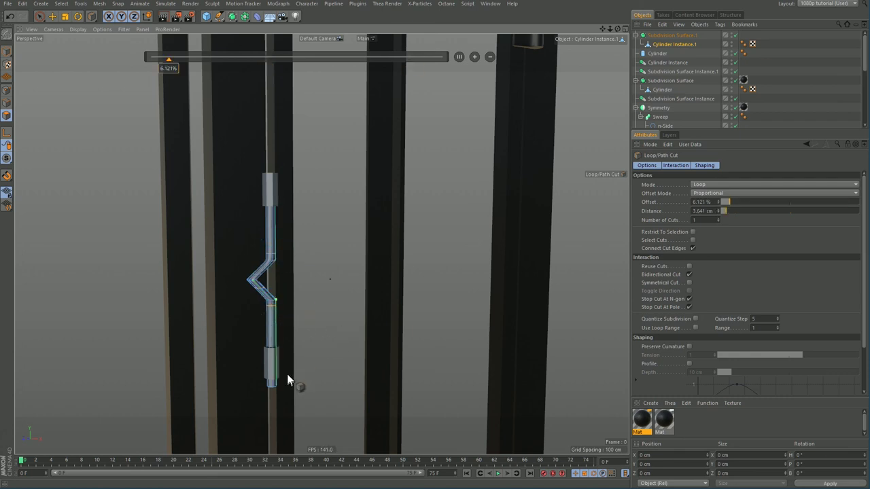
left_click_drag(288, 375, 278, 382)
left_click(273, 202)
key("e")
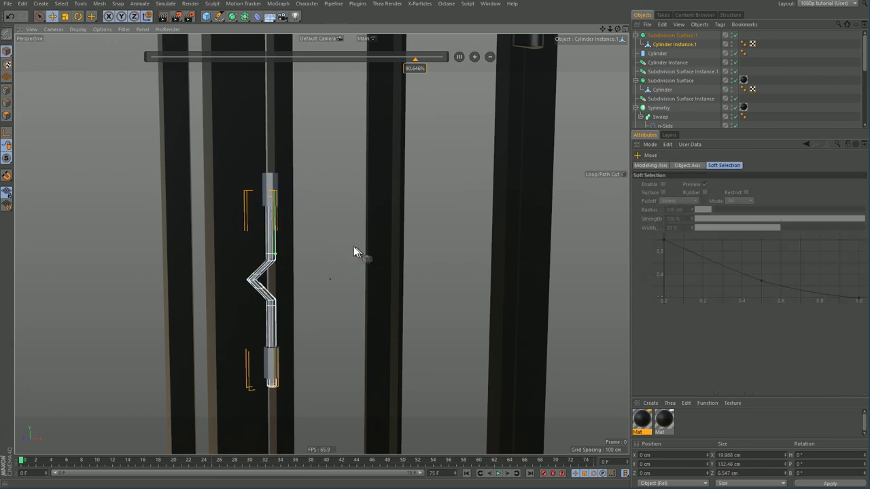
Group the latch rod and its barrels under a null and rename it "lock thing".
left_click(755, 82)
left_click_drag(713, 32, 656, 71)
key("alt+g")
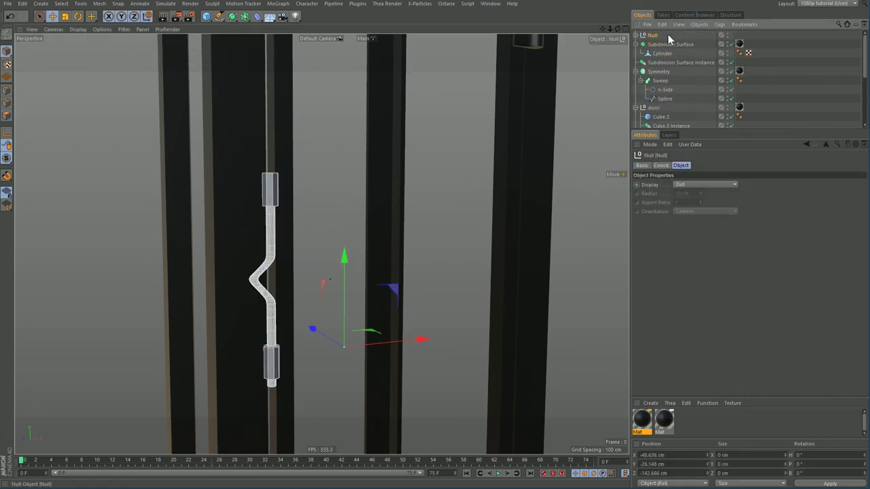
double_click(652, 35)
type("lock th")
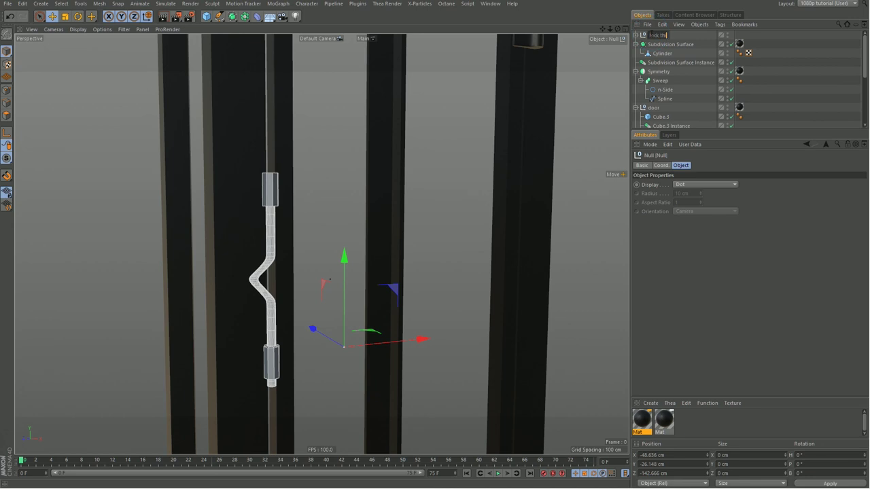
type("ing")
key("Return")
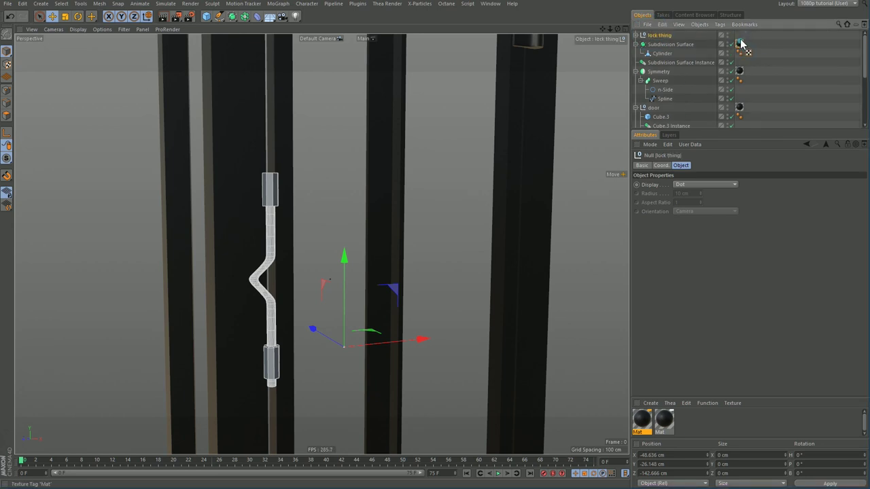
Copy the hinge's dark material onto the "lock thing" group.
left_click_drag(741, 43, 736, 35)
scroll(248, 195, "down", 10)
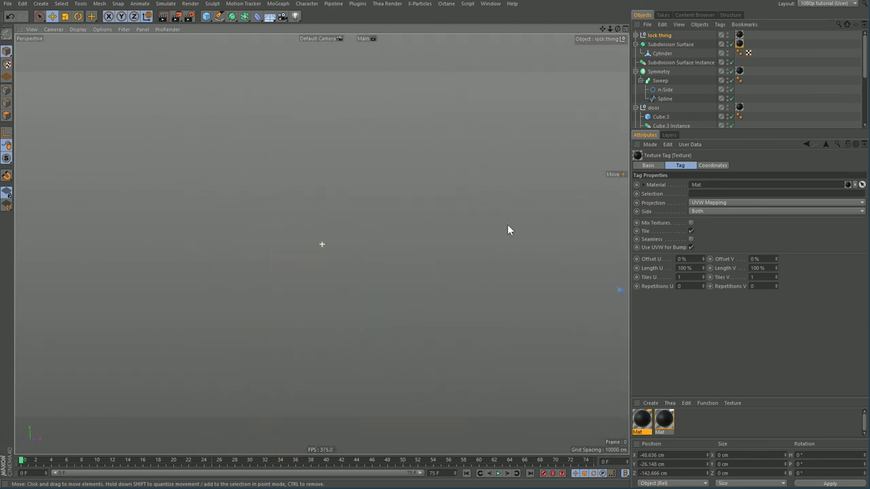
right_click_drag(507, 224, 342, 220, "alt")
key("h")
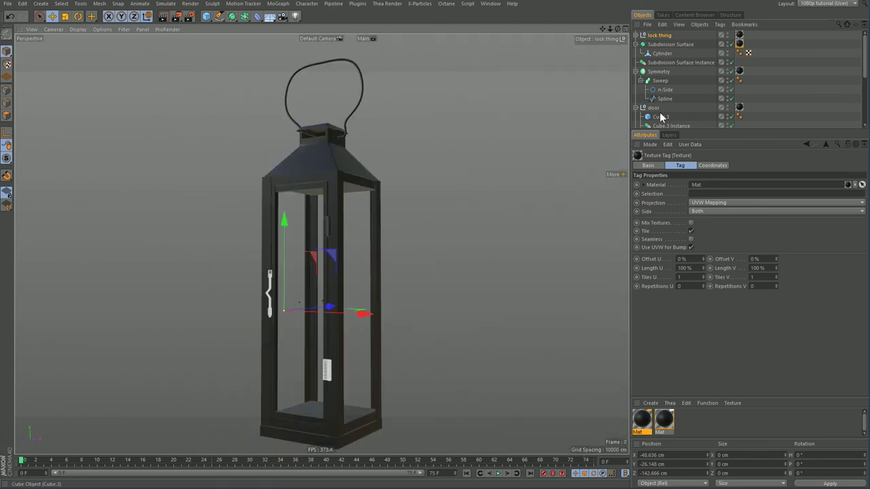
left_click(694, 73)
mouse_move(347, 231)
left_mouse_down("alt")
mouse_move(363, 238)
mouse_move(336, 242)
left_mouse_up("alt")
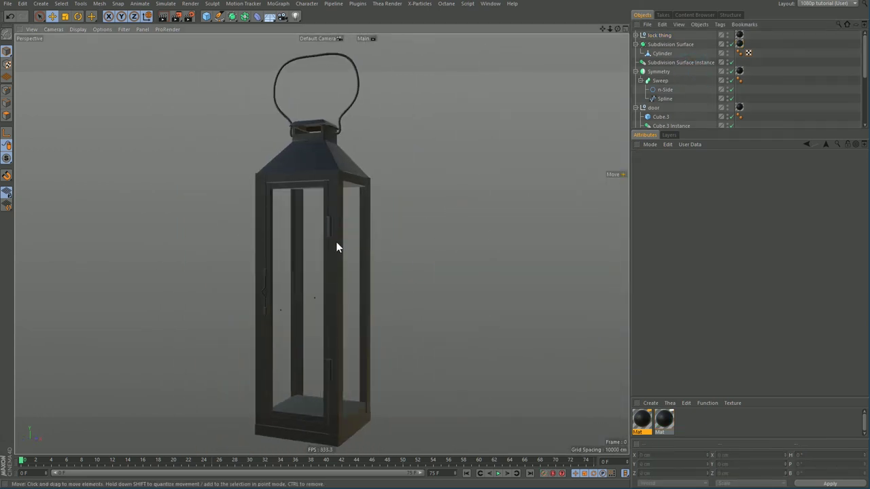
middle_click_drag(337, 270, 337, 241, "alt")
right_click_drag(337, 241, 331, 246, "alt")
left_click_drag(332, 250, 372, 302, "alt")
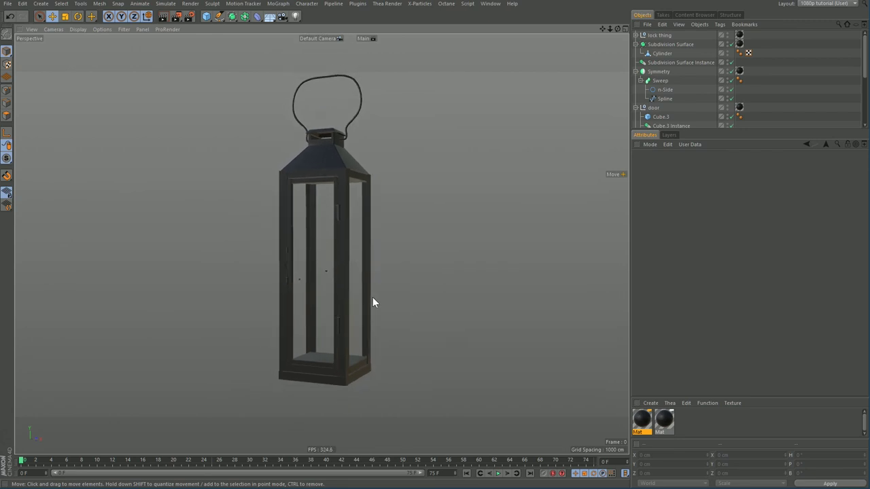